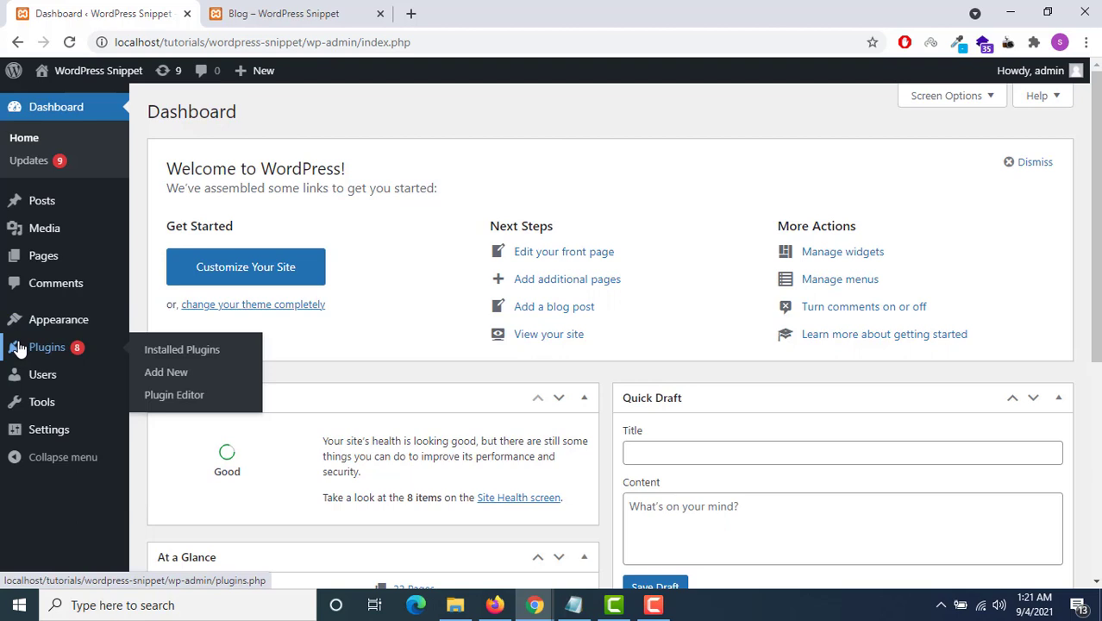
Step: Install and activate the Q2W3 Fixed Widget for WordPress plugin, found by searching new plugins for "Q2W3 fixed widget"
left_click(166, 372)
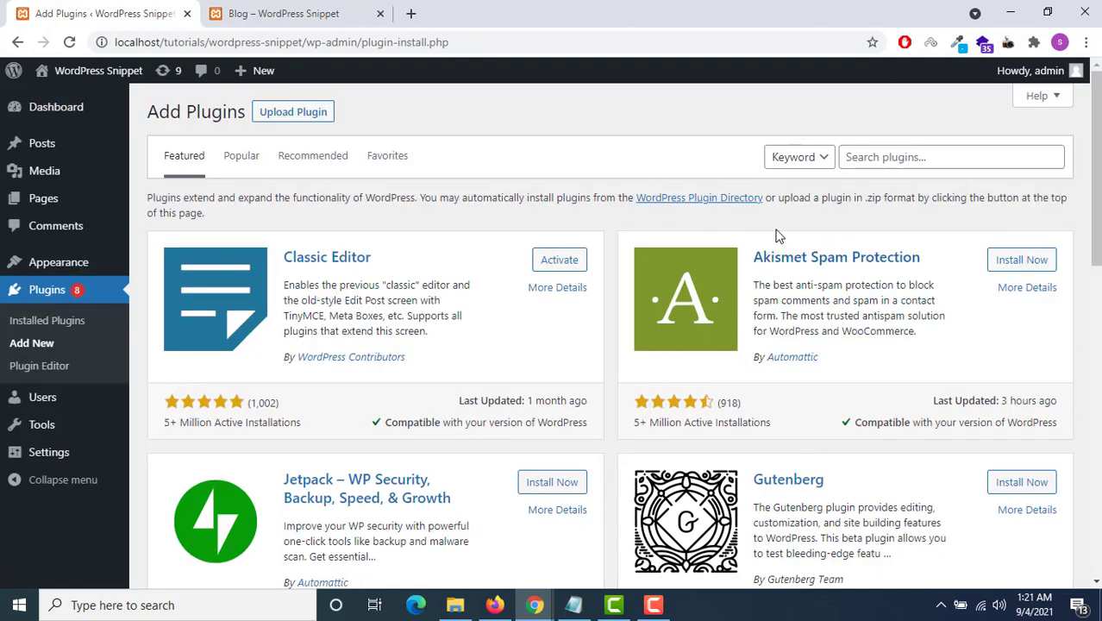
left_click(913, 161)
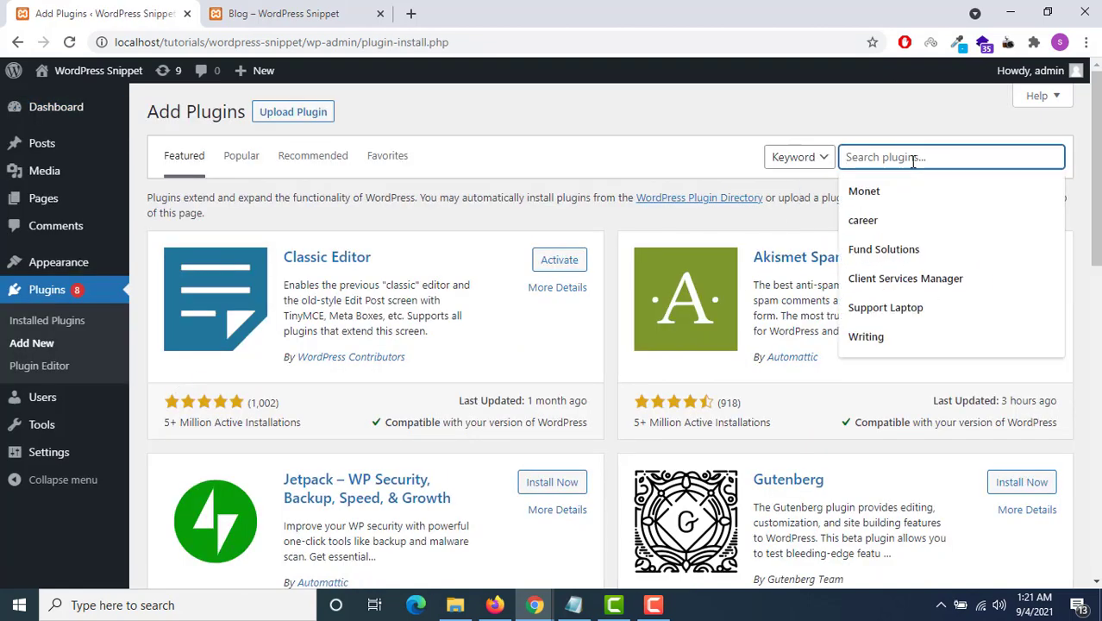
type("Q")
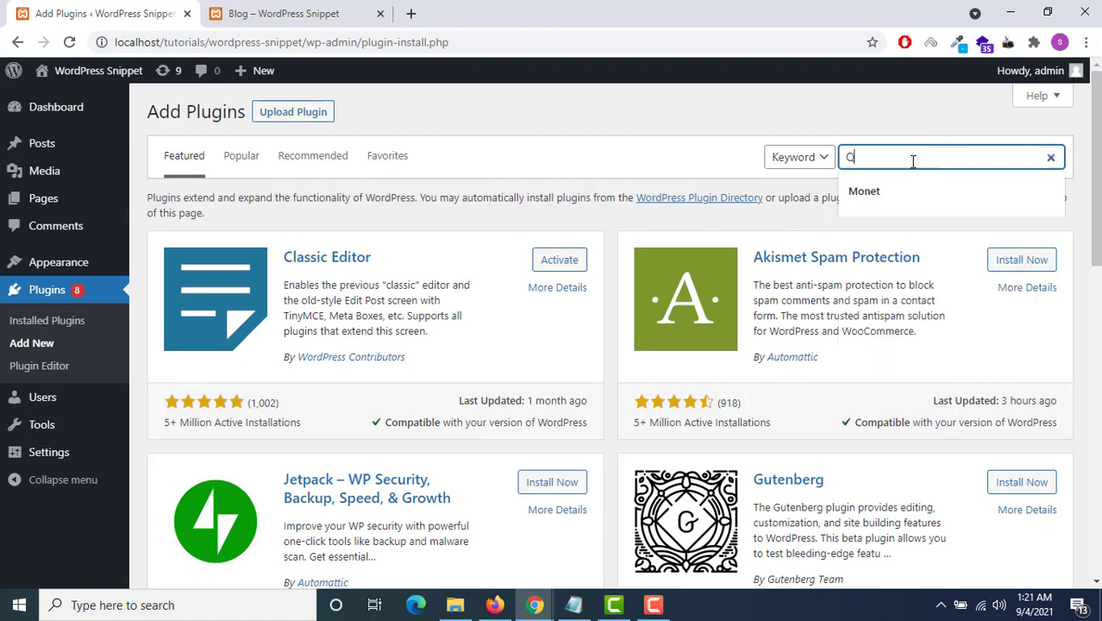
type("2")
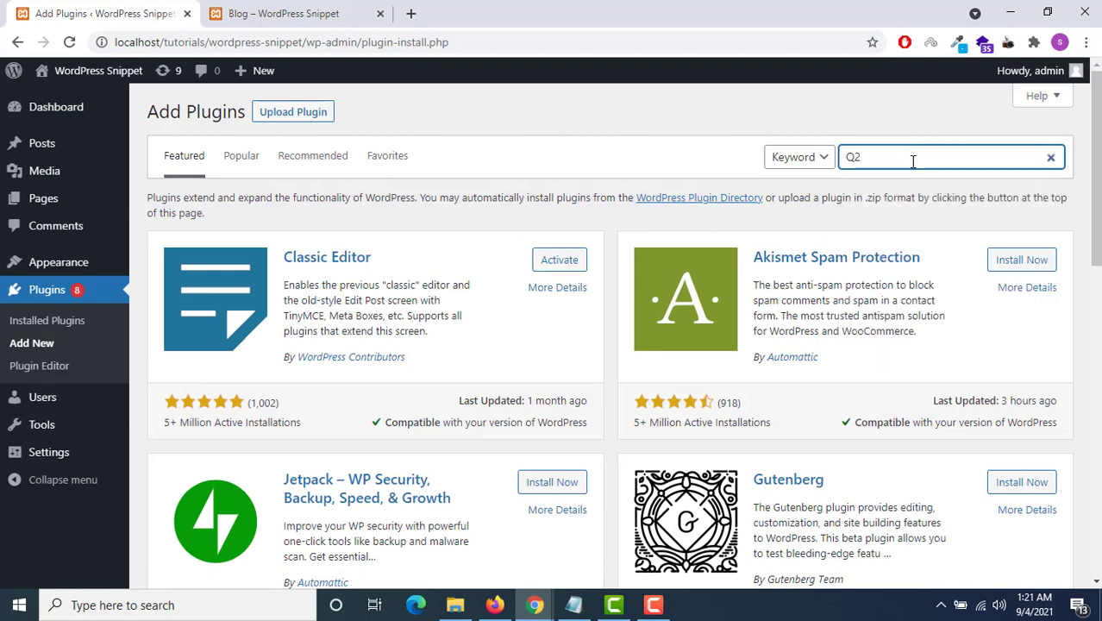
type("W3")
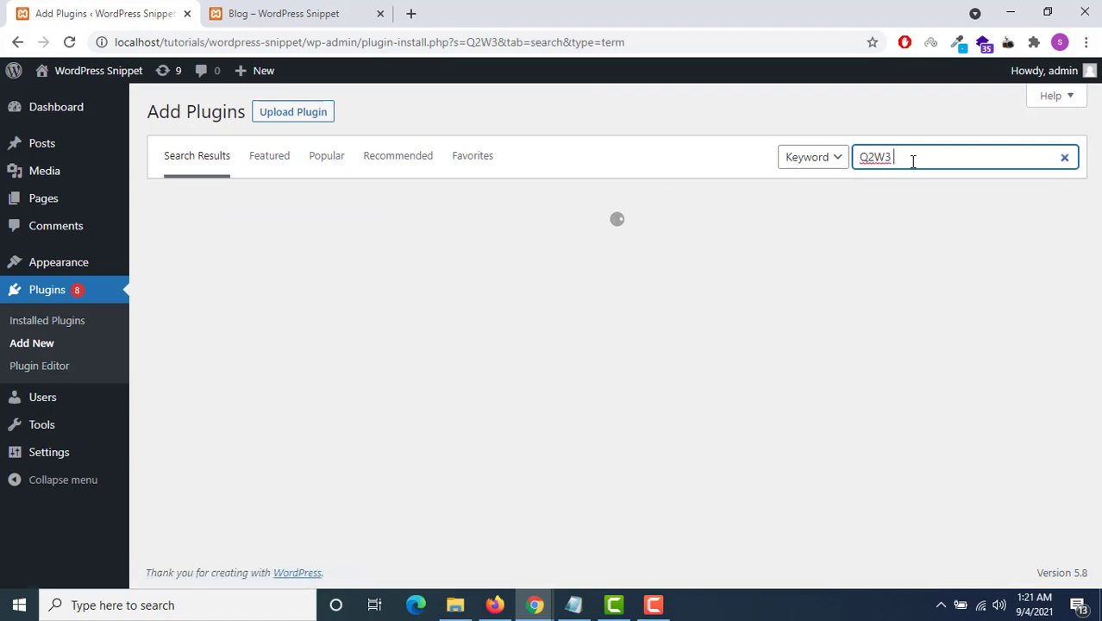
type(" f")
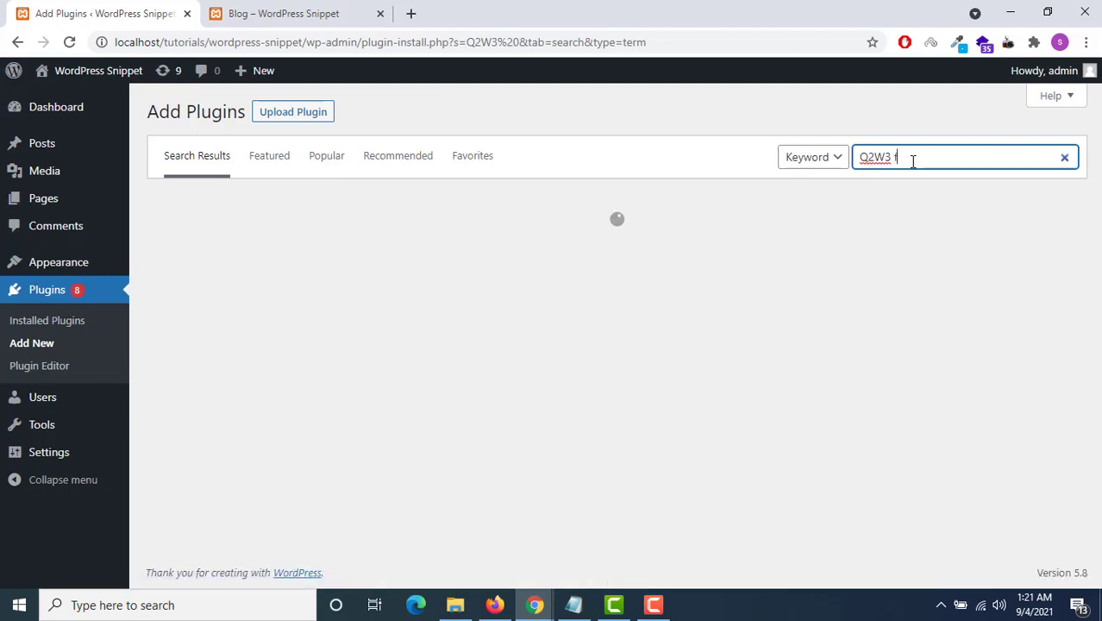
type("ixed widget")
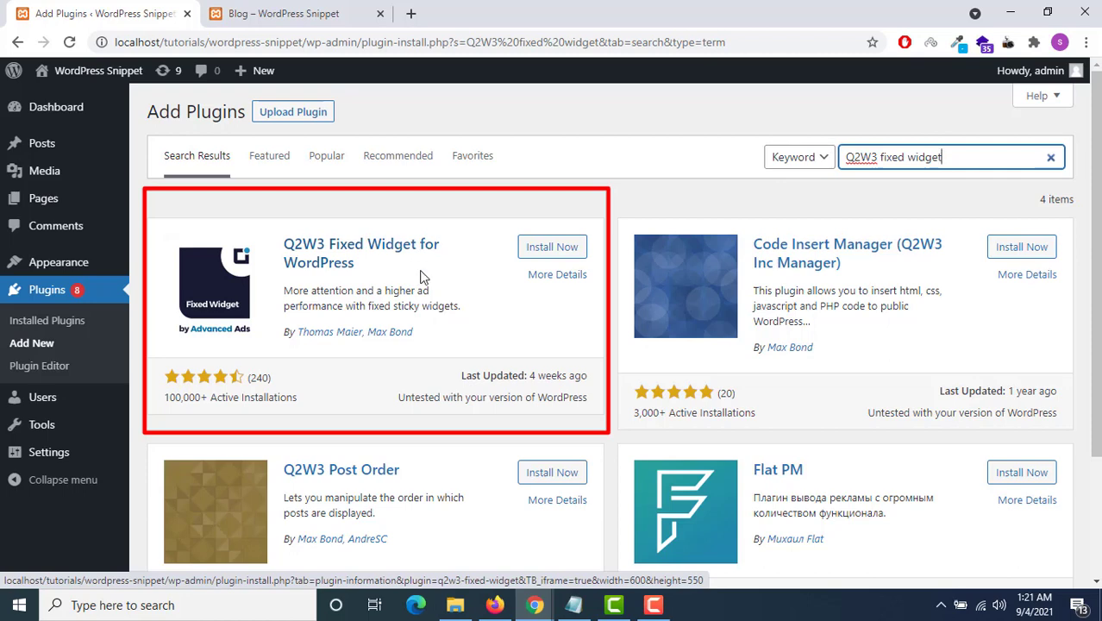
left_click(553, 252)
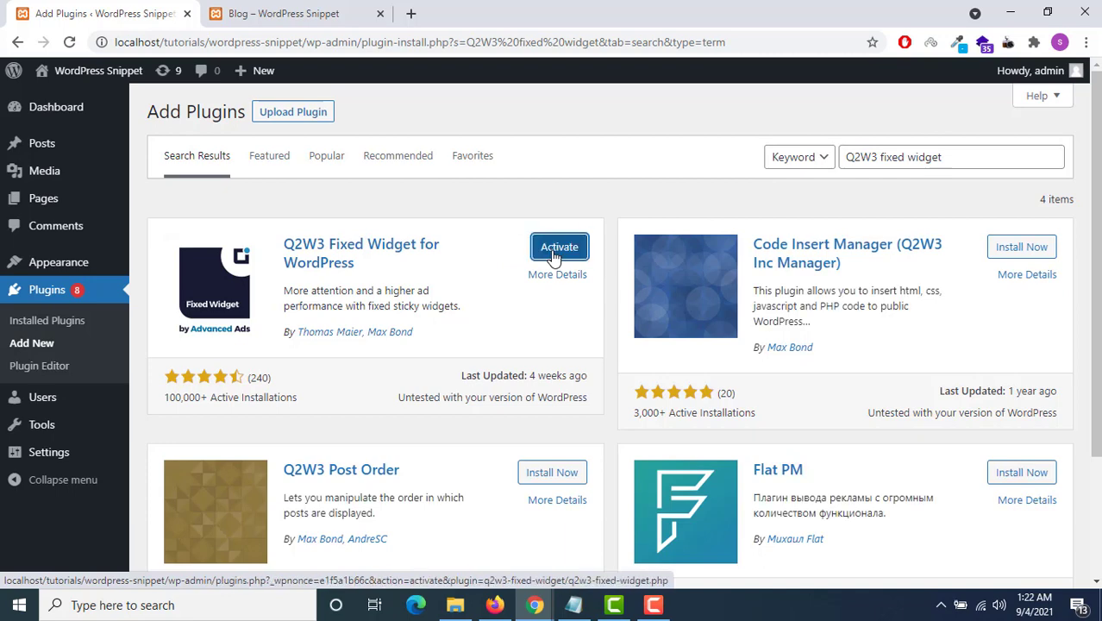
left_click(556, 255)
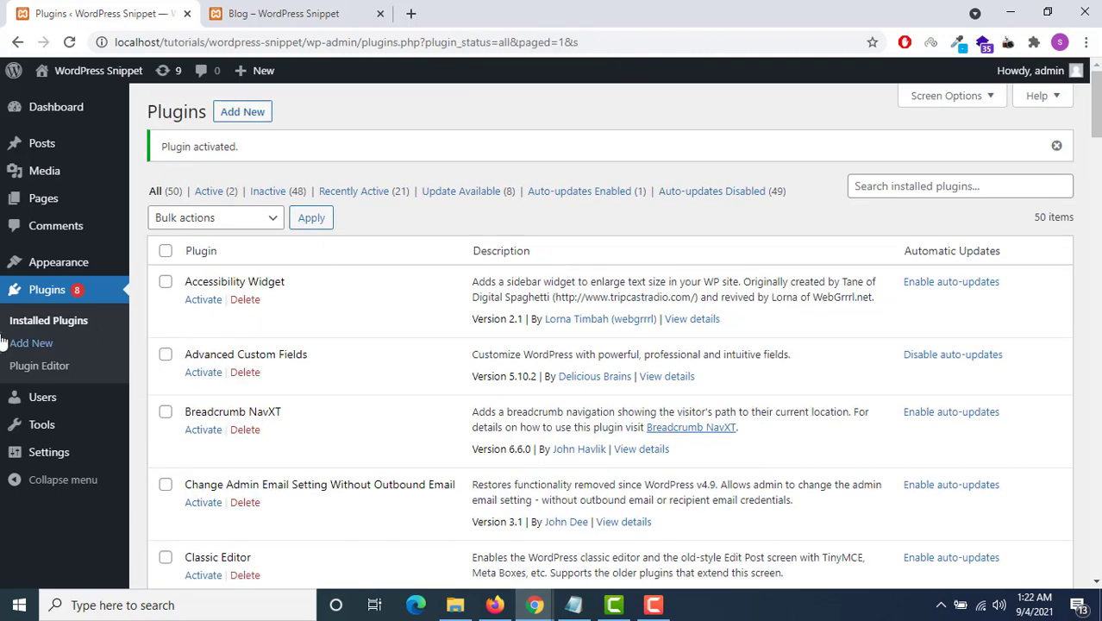
Step: Enable the Fixed widget option for the Calendar widget in the Sidebar widget area and save it
mouse_move(62, 268)
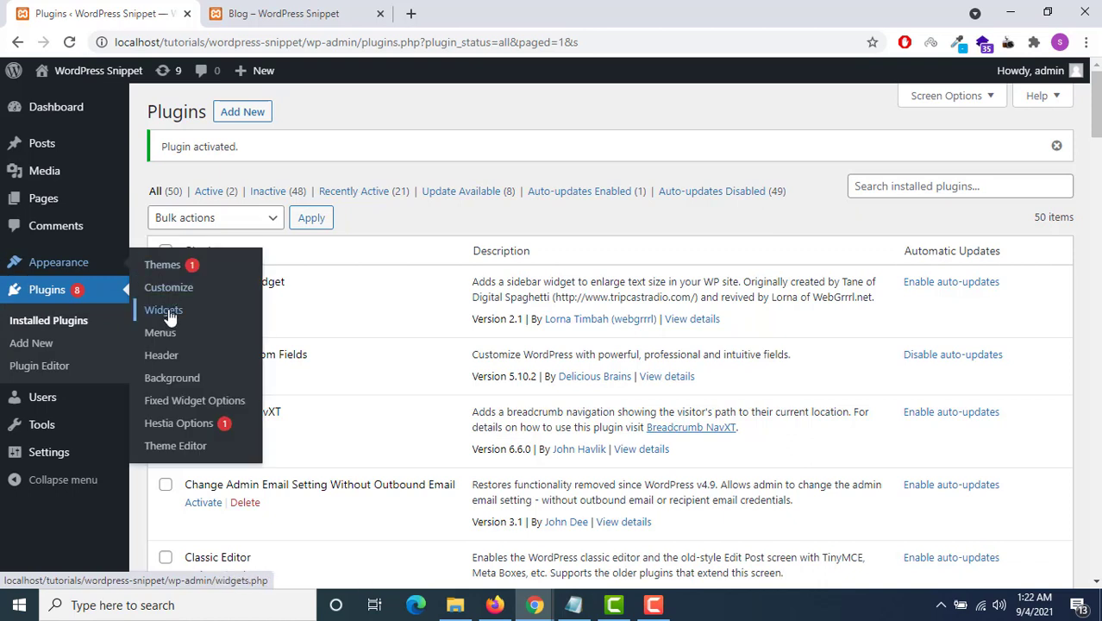
left_click(163, 310)
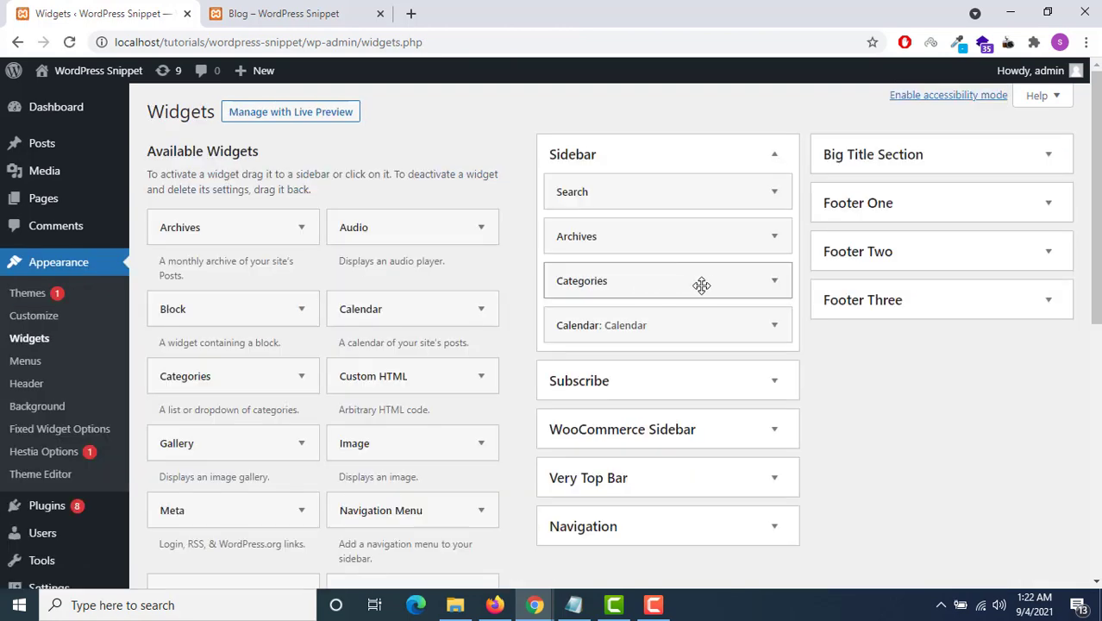
left_click(769, 321)
scroll(686, 302, "down", 1)
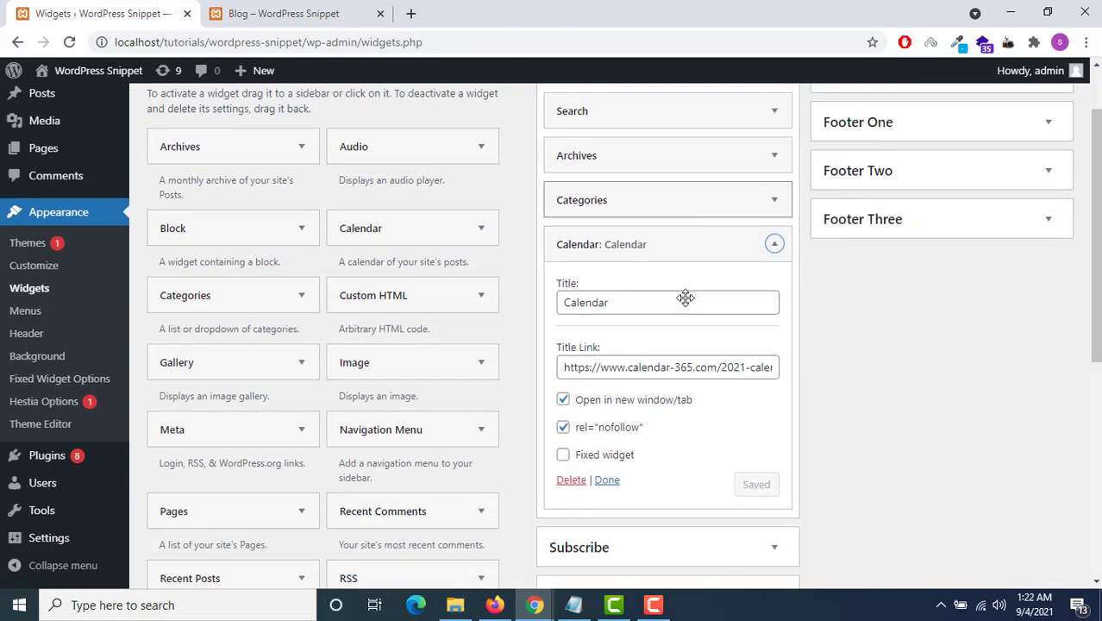
left_click(562, 456)
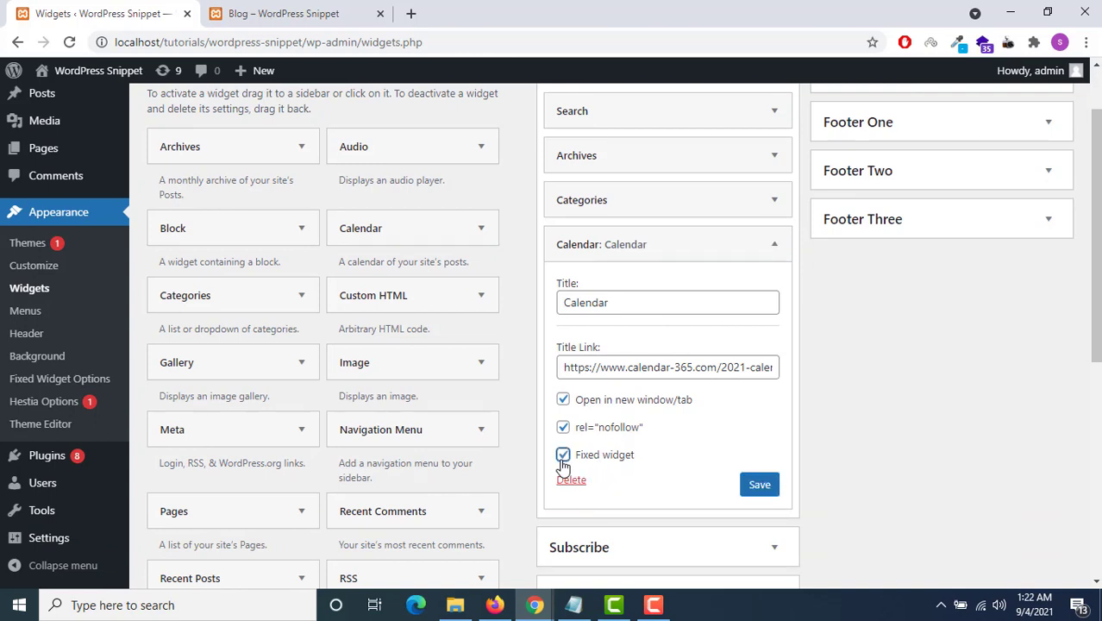
left_click(746, 488)
Step: Enable the Fixed widget option for the Categories widget in the Sidebar area and save it
left_click(775, 201)
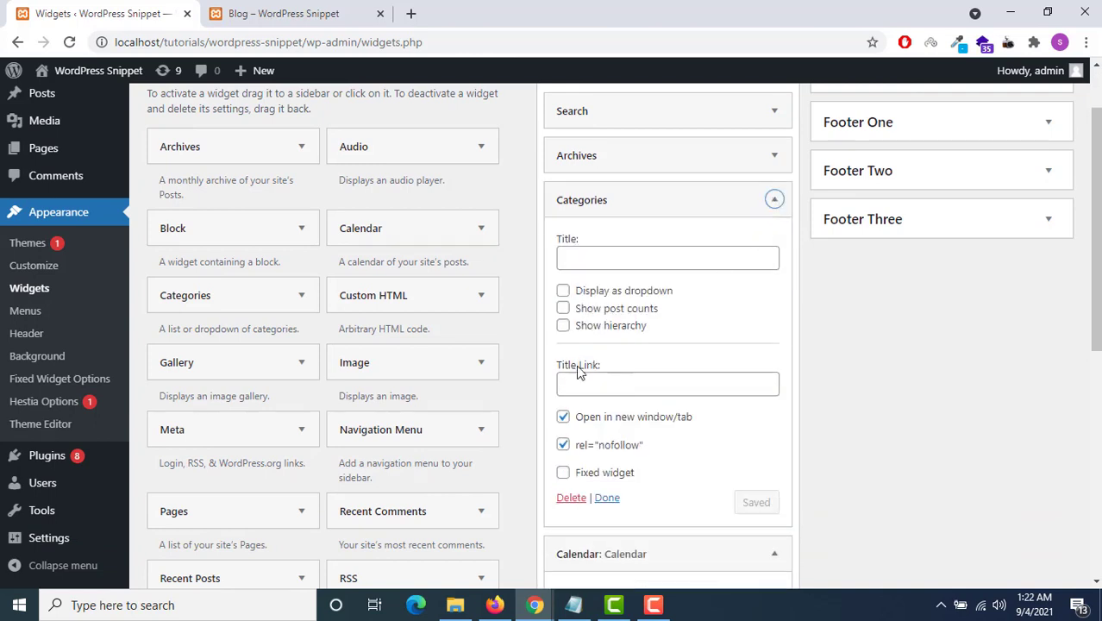
left_click(562, 473)
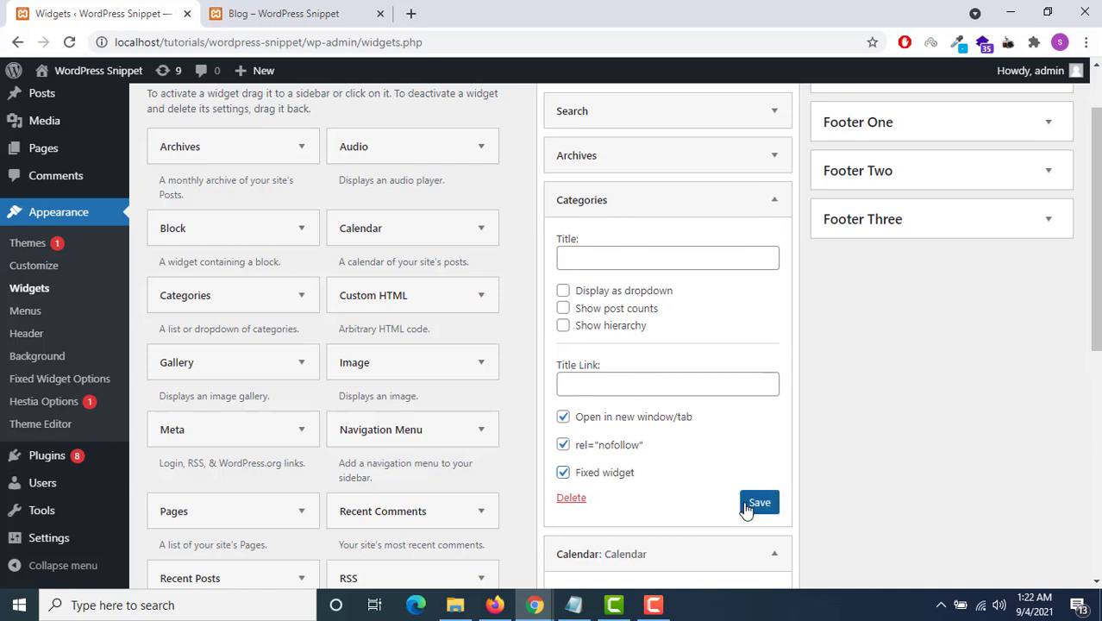
left_click(747, 505)
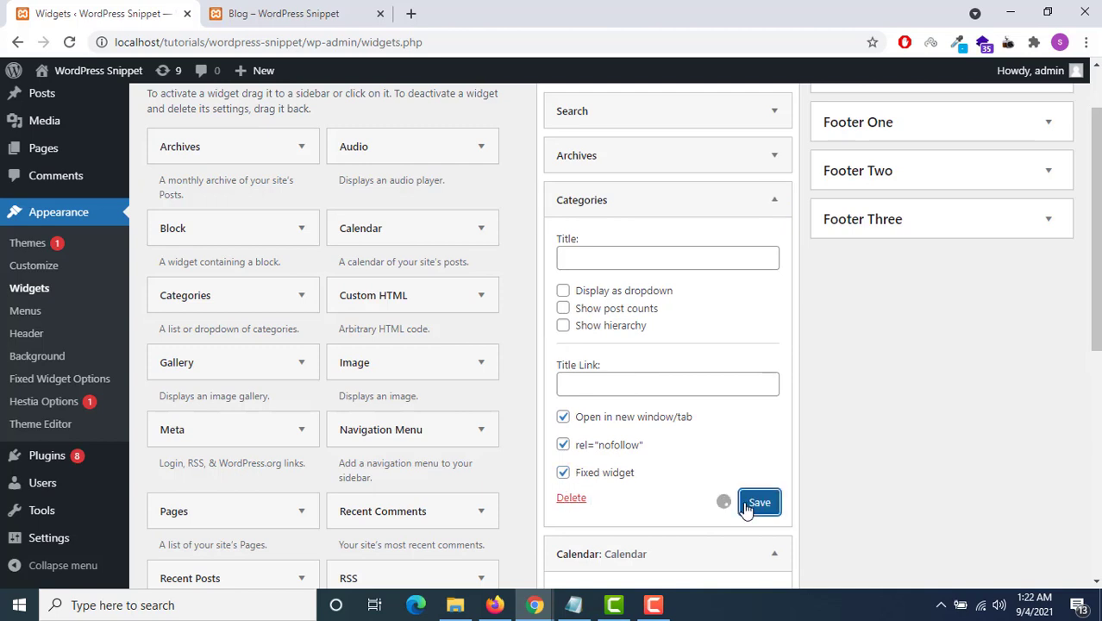
Step: Reload the site's Blog page and check how the Categories and Calendar sidebar widgets behave along the page
left_click(248, 10)
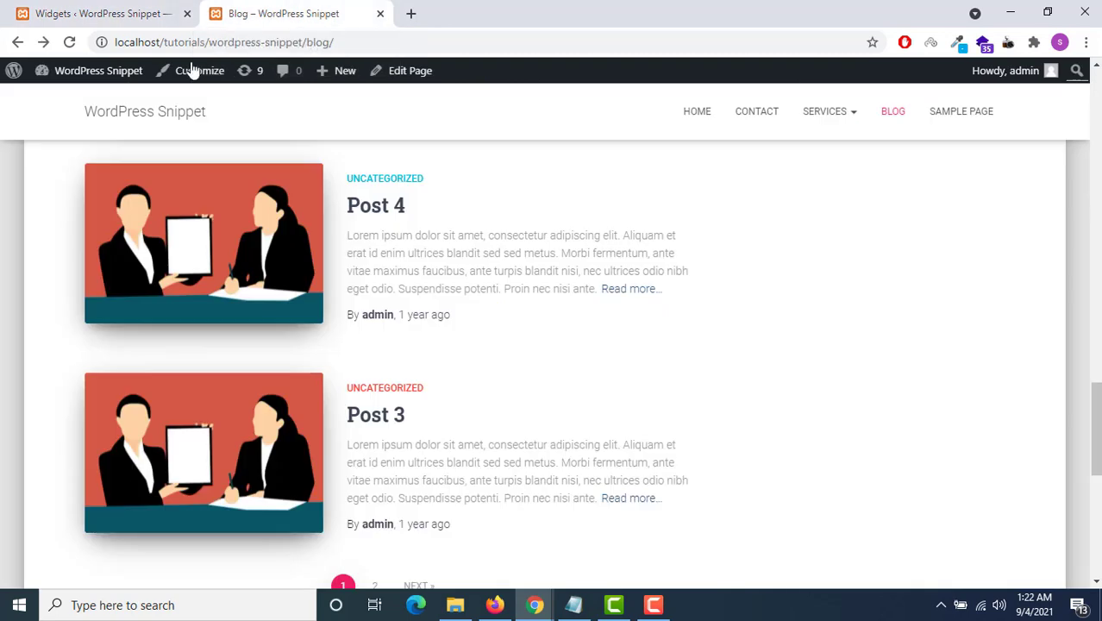
left_click(73, 41)
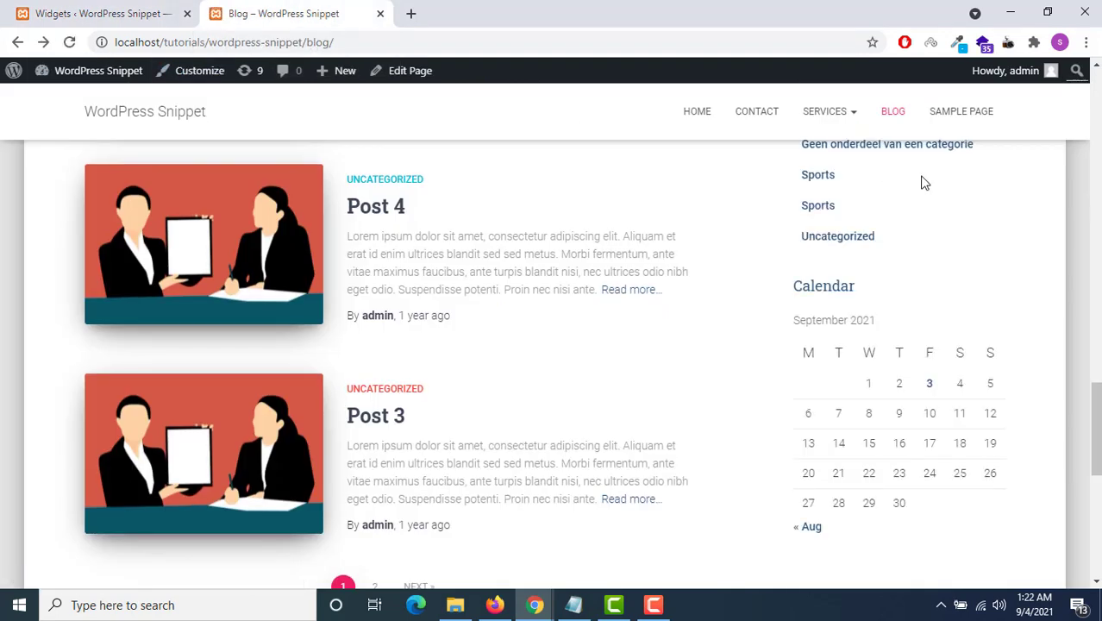
scroll(923, 182, "up", 12)
scroll(923, 190, "down", 5)
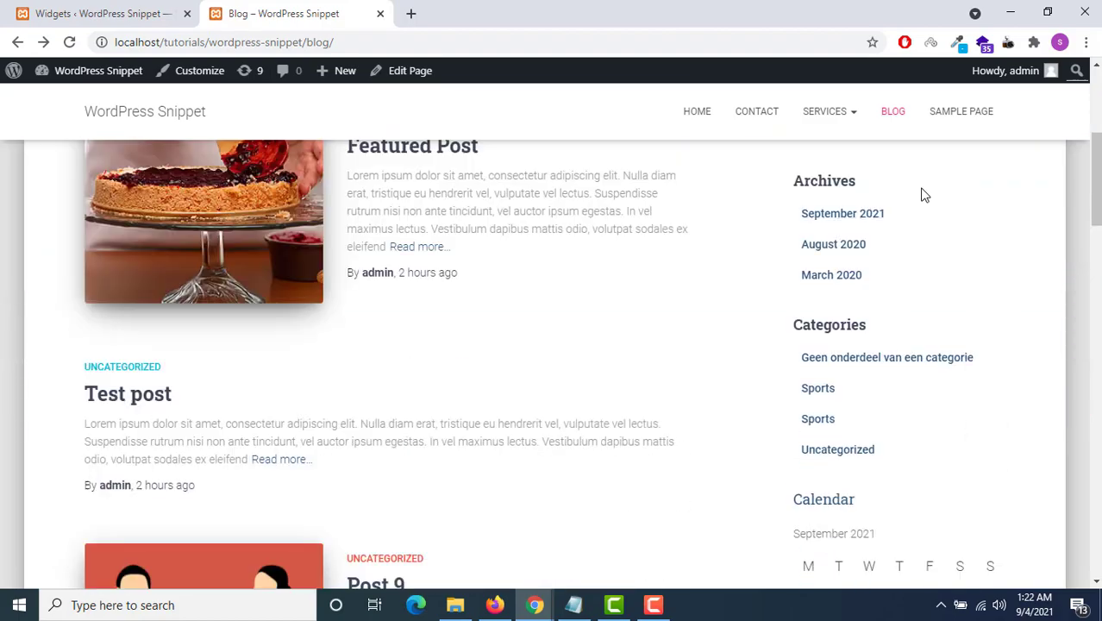
scroll(922, 197, "down", 10)
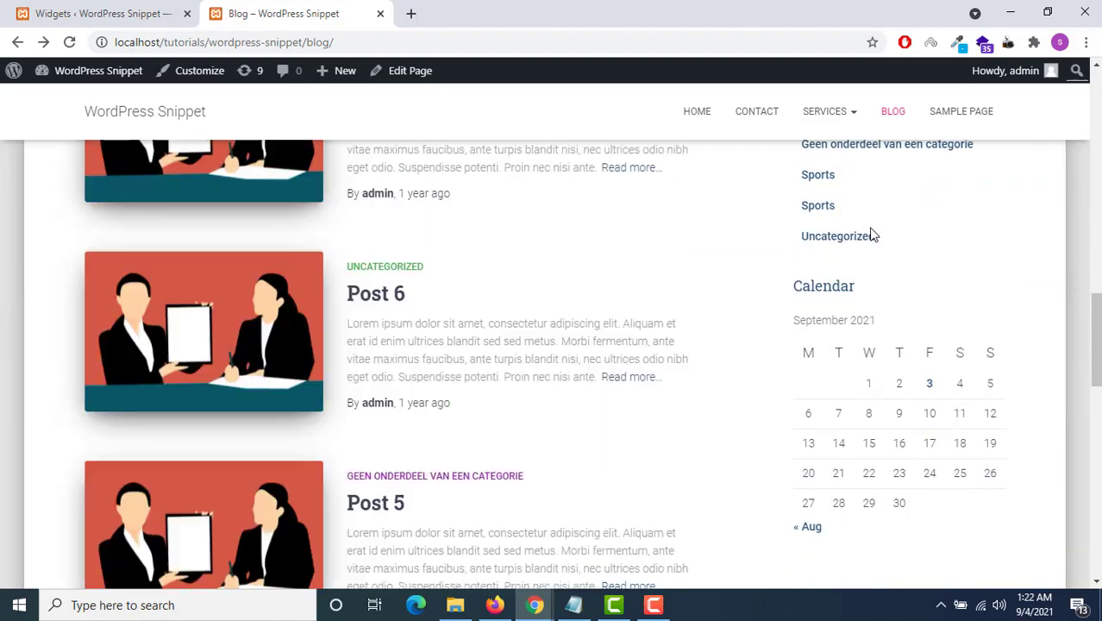
scroll(878, 345, "up", 12)
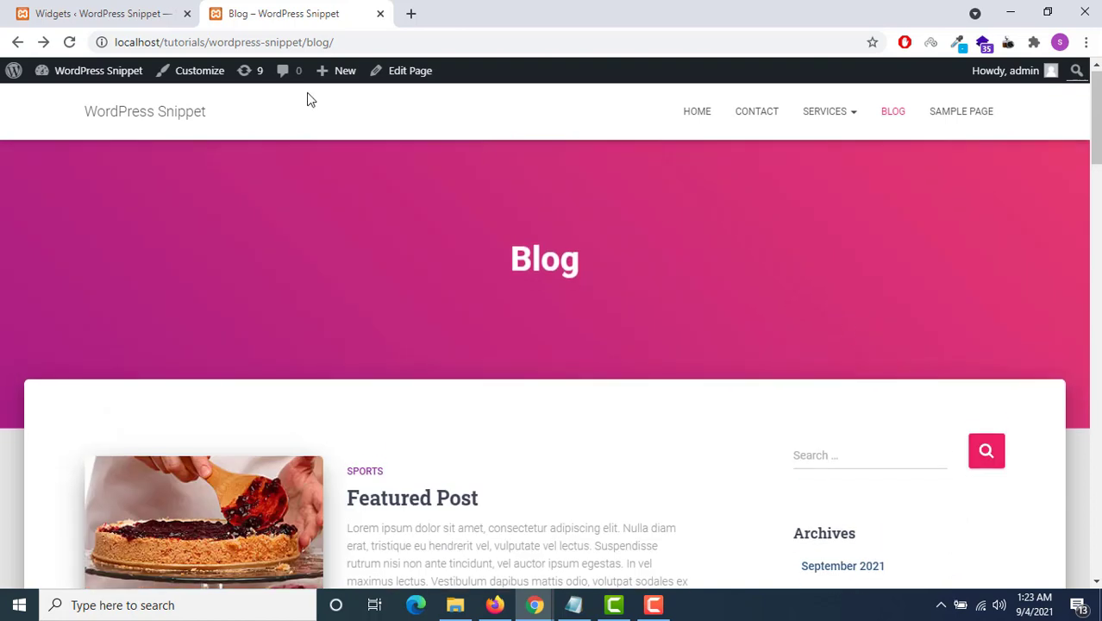
Step: Return to the widget settings, collapse Categories, and enable and save the Fixed widget option for the Archives widget
left_click(60, 8)
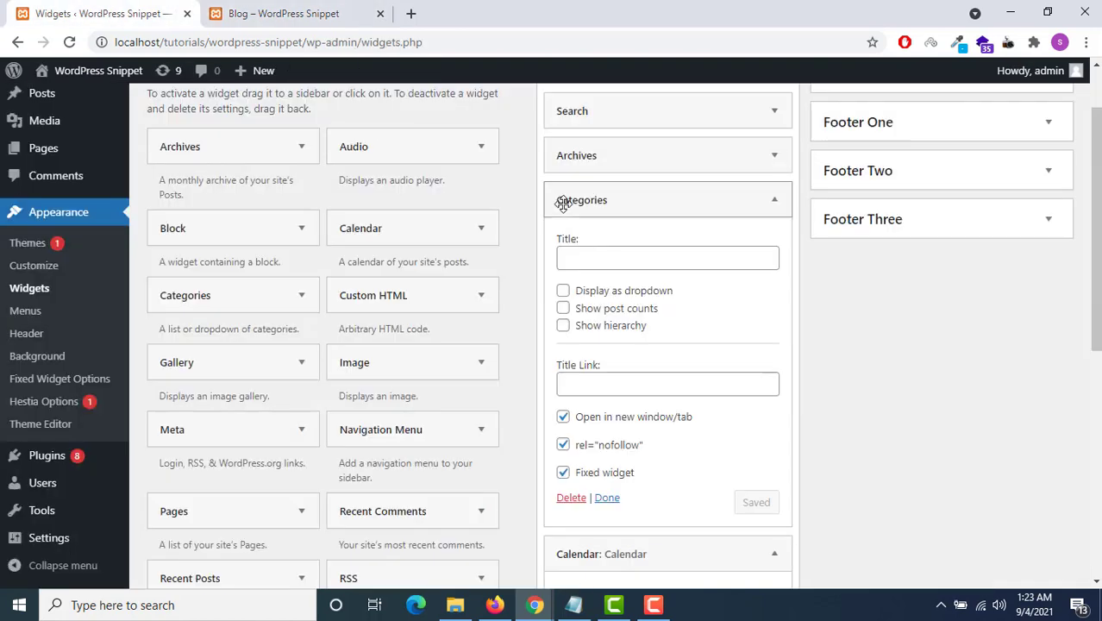
left_click(739, 187)
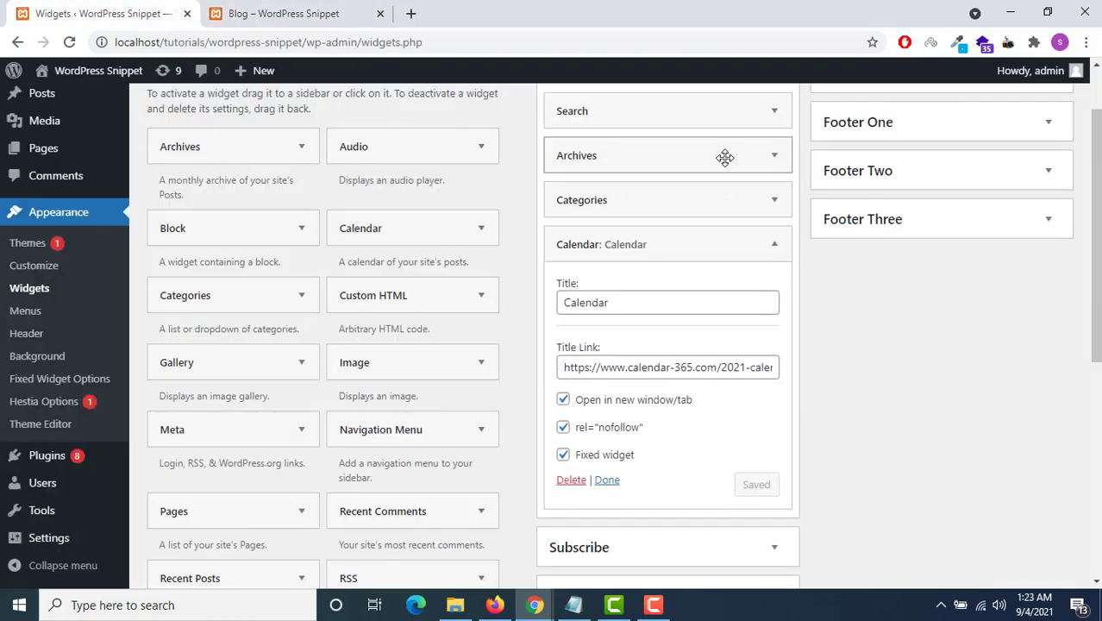
left_click(726, 155)
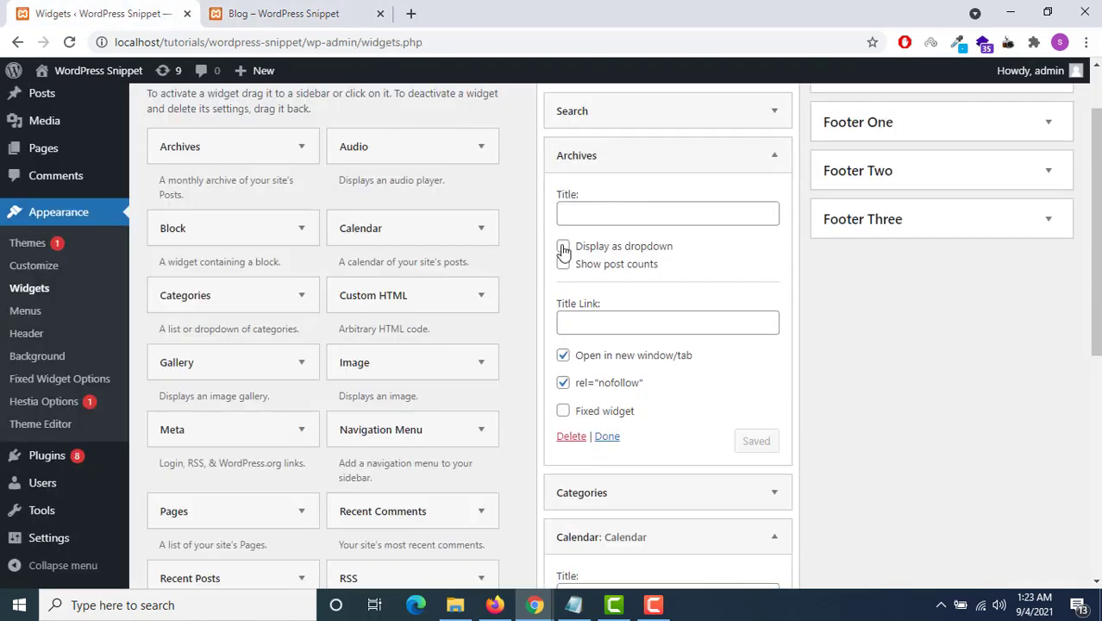
left_click(563, 410)
left_click(767, 444)
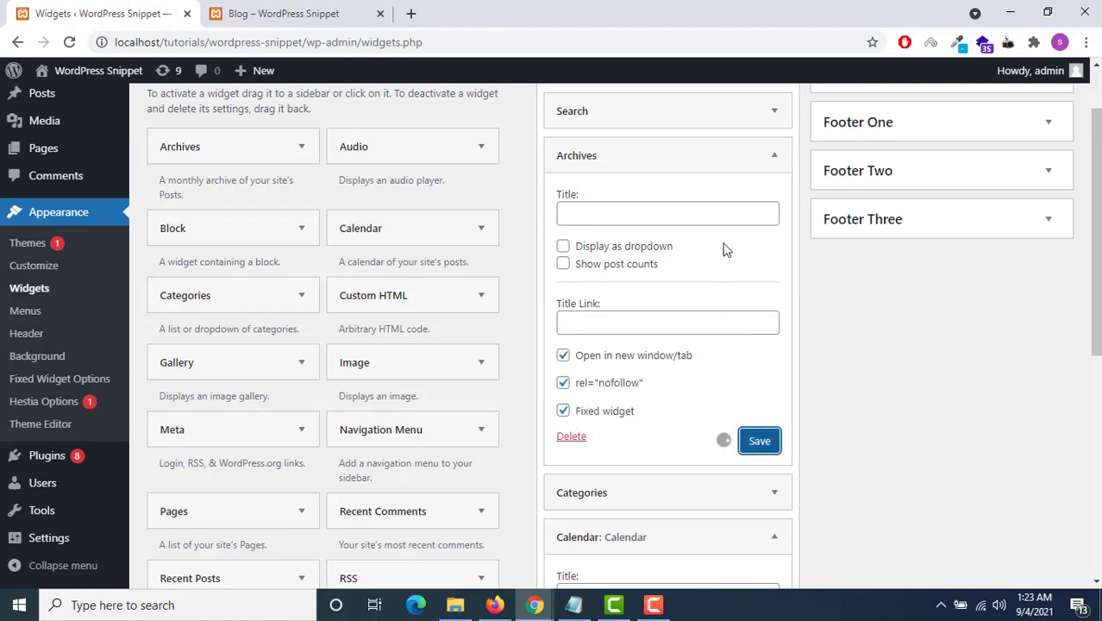
Step: Enable the Fixed widget option for the Search widget in the Sidebar area and save it
left_click(775, 112)
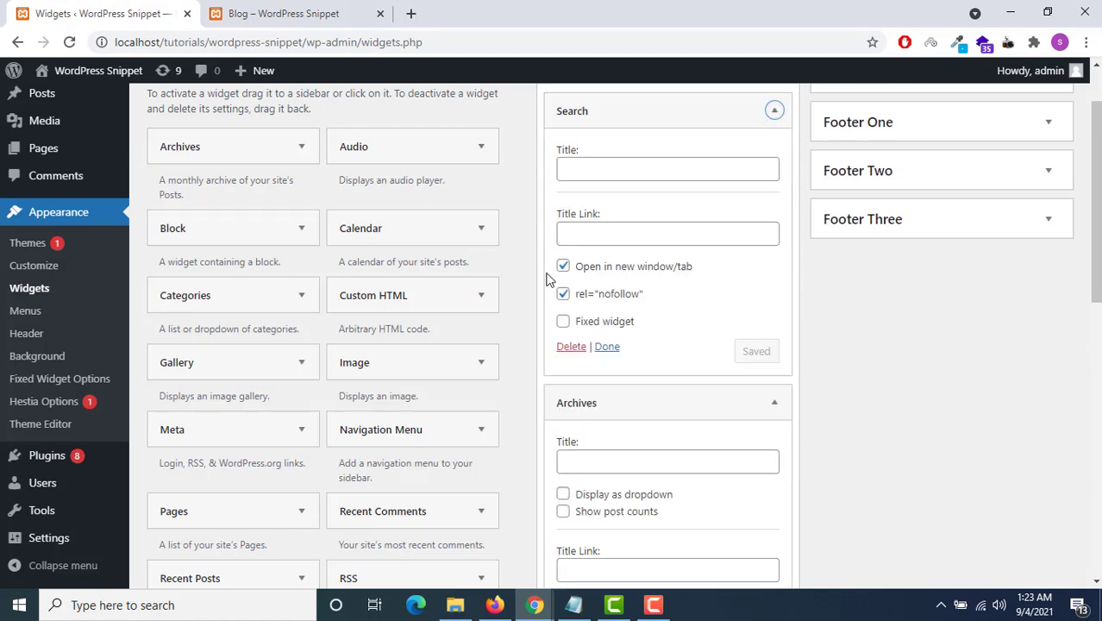
left_click(562, 322)
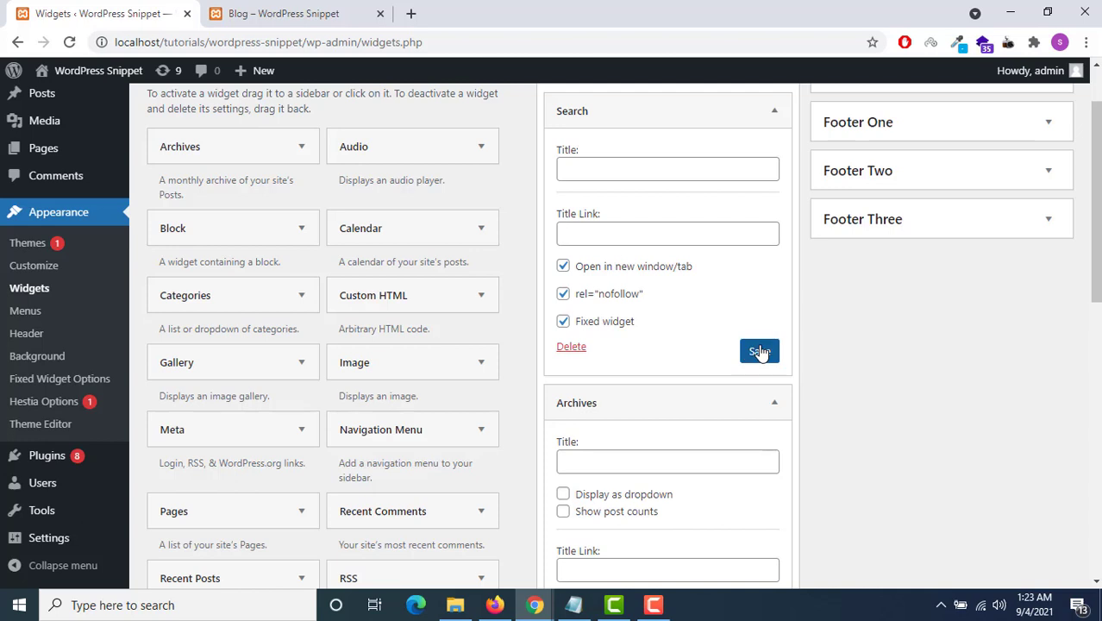
left_click(759, 352)
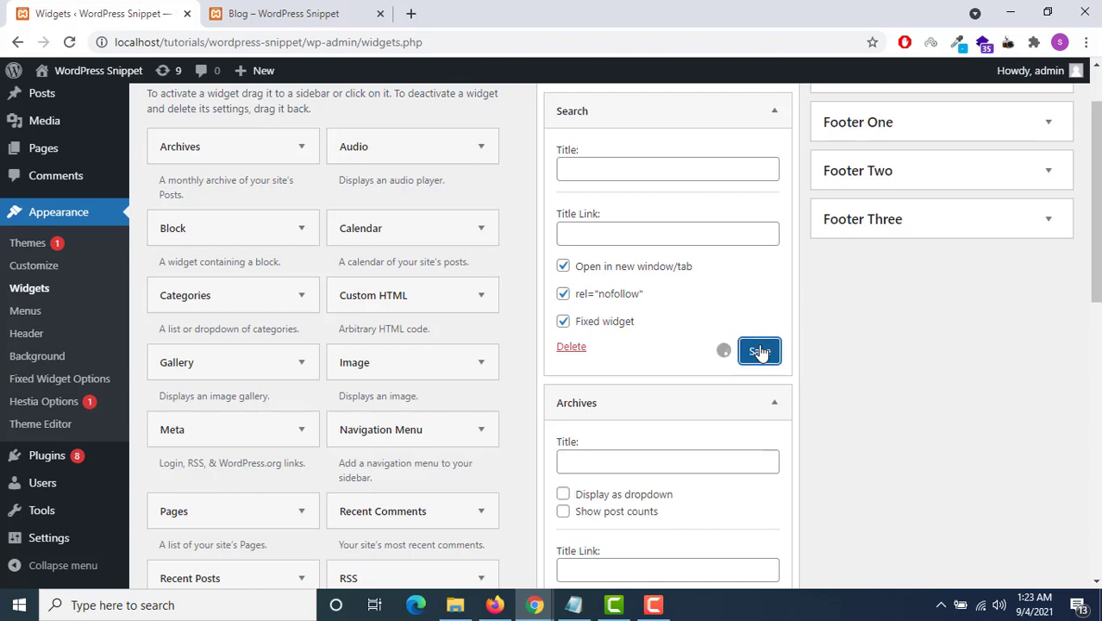
Step: Reload the Blog page and examine how the whole fixed sidebar behaves down to the footer
left_click(341, 11)
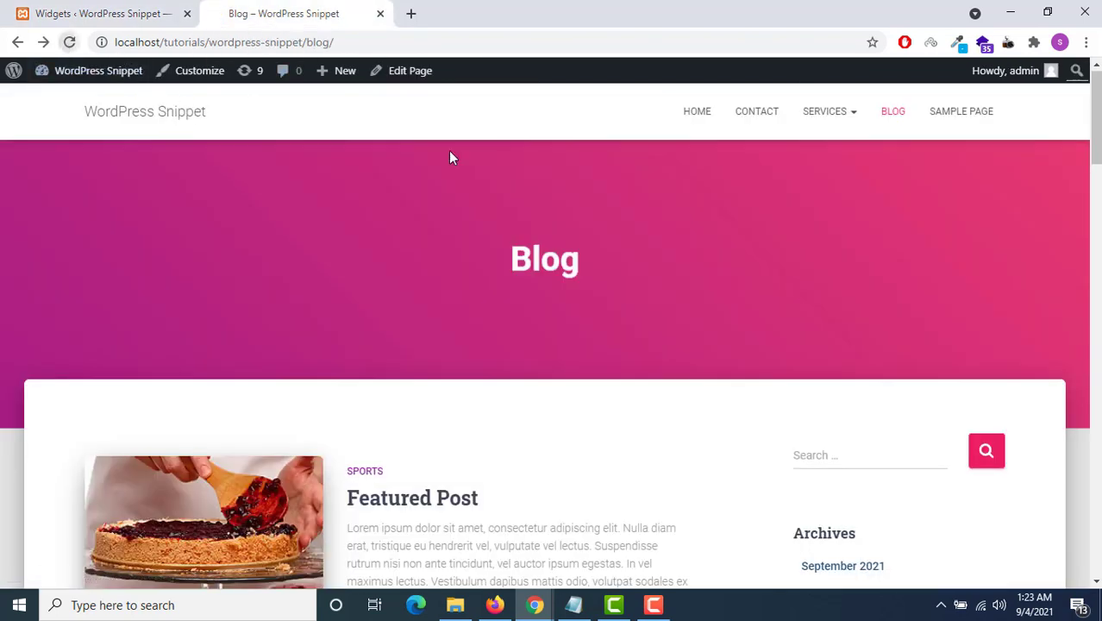
key("F5")
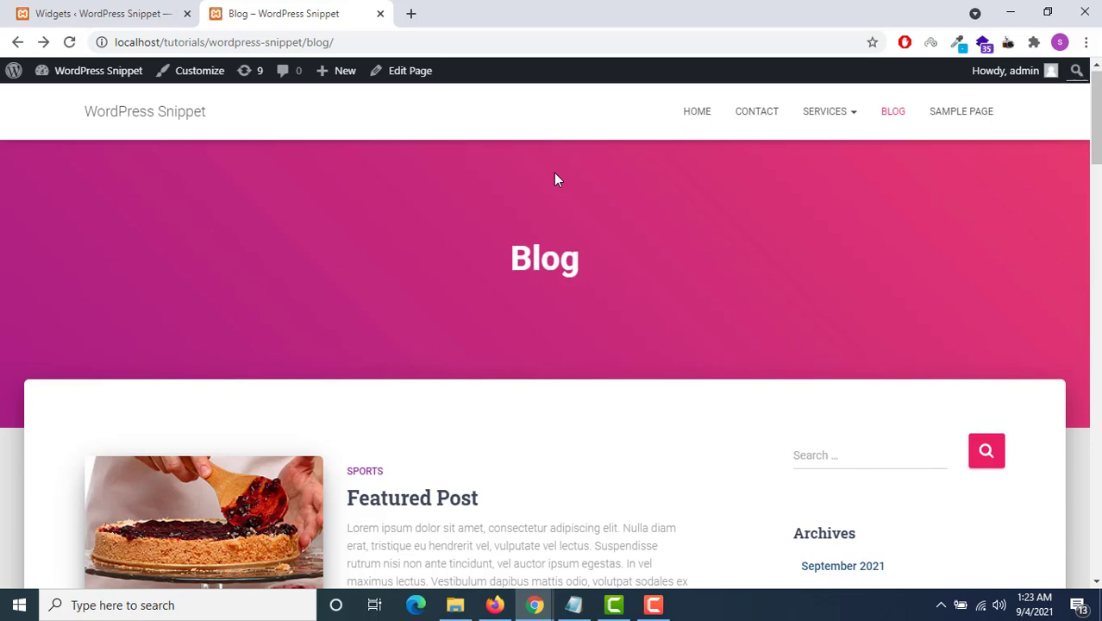
scroll(554, 179, "down", 6)
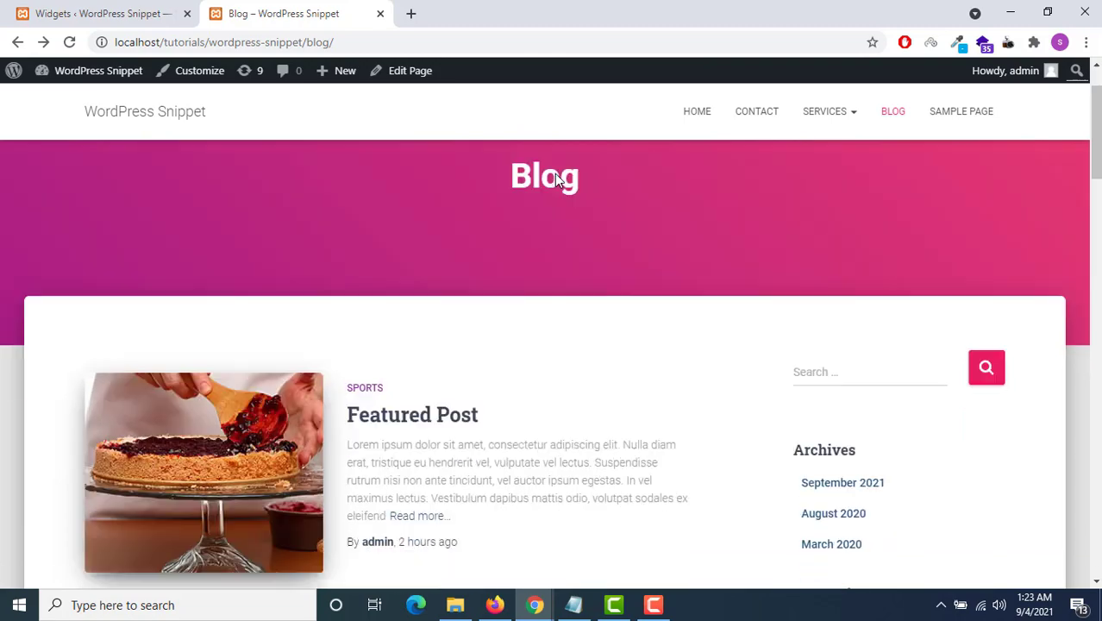
scroll(556, 173, "down", 10)
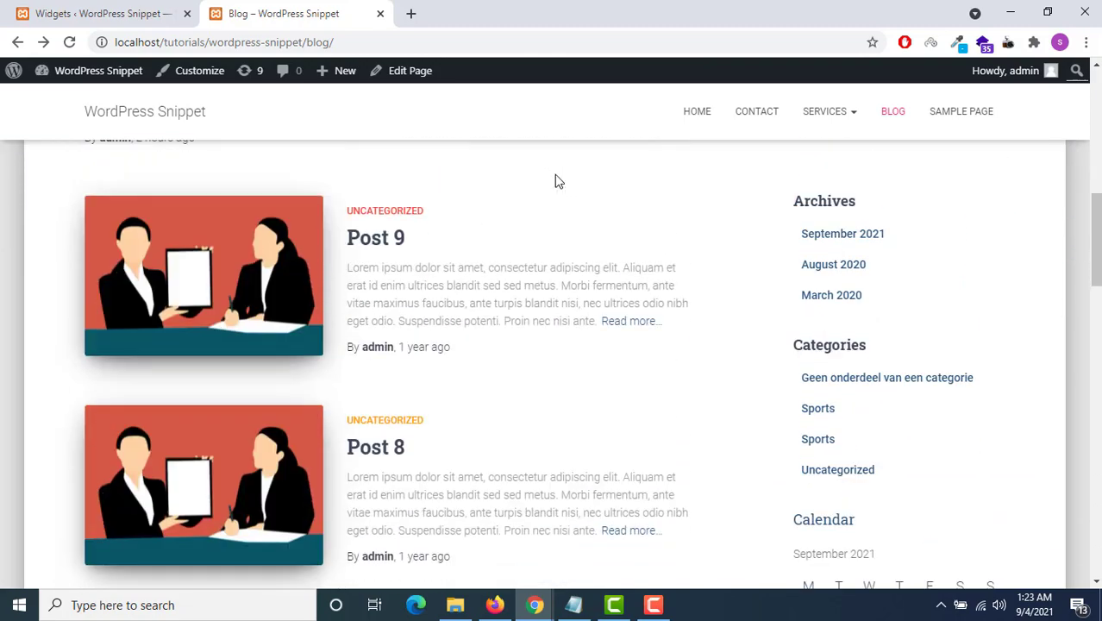
scroll(674, 269, "down", 8)
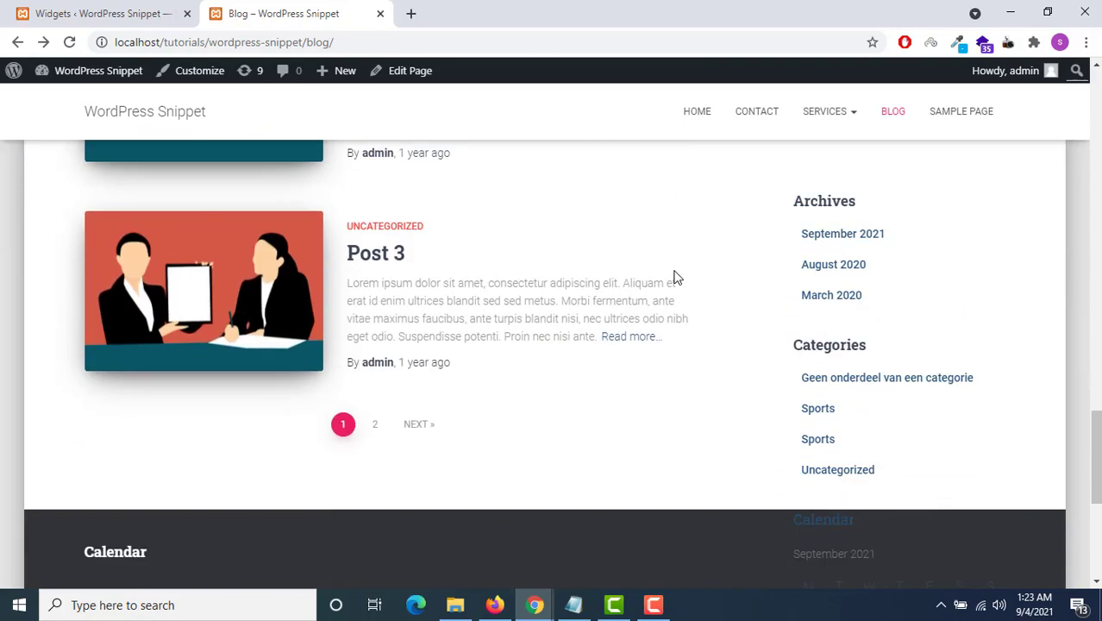
scroll(682, 284, "down", 2)
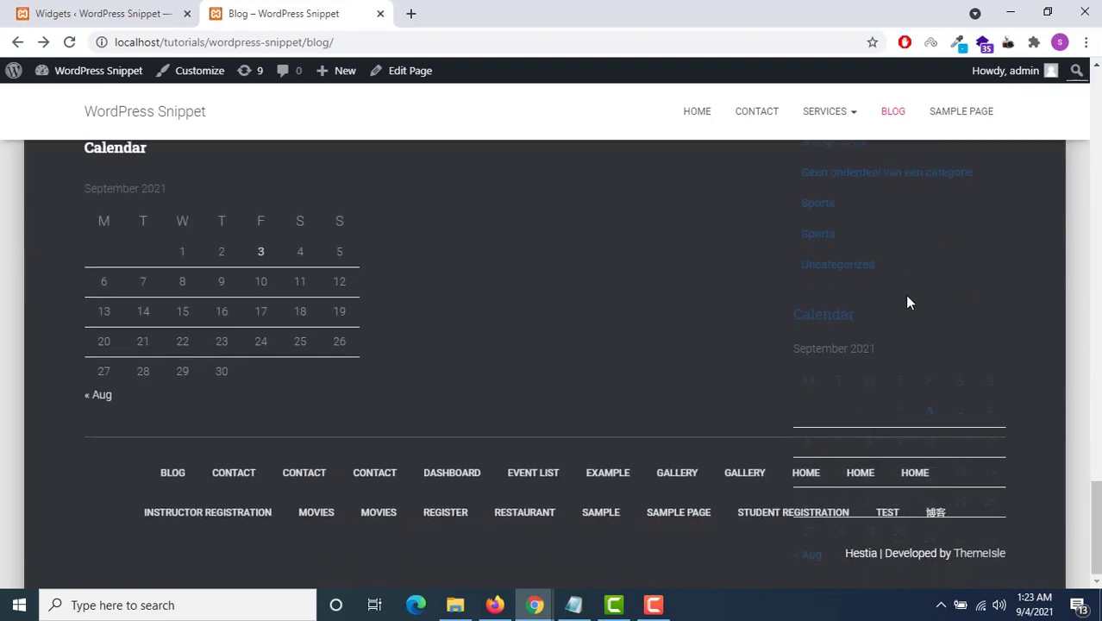
scroll(862, 302, "up", 2)
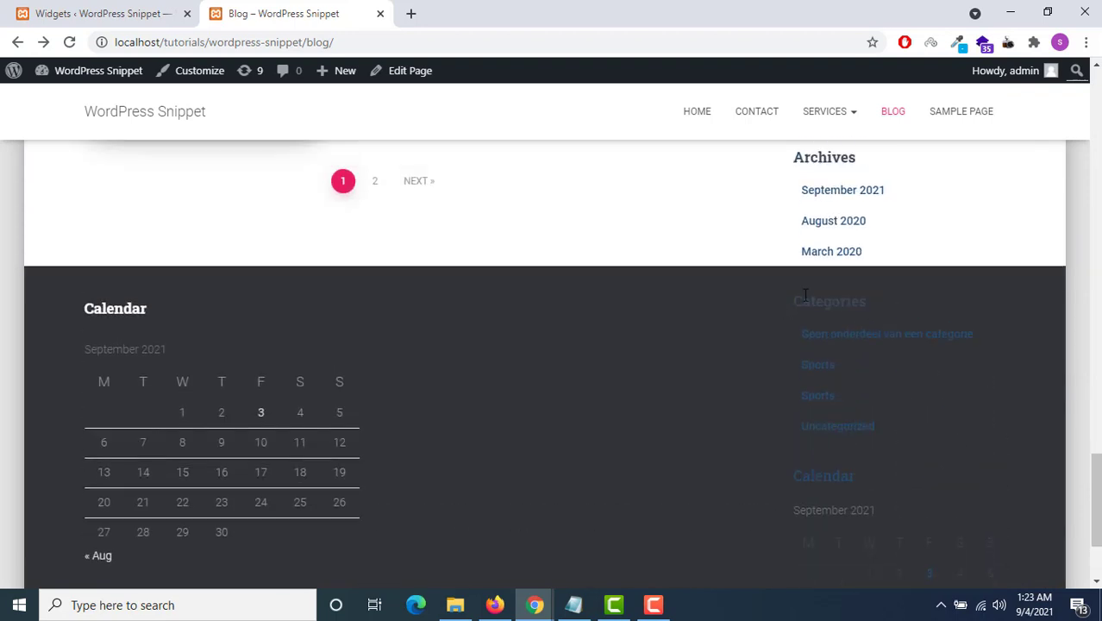
Step: Examine how the fixed Archives, Categories and Calendar widgets overlap the footer at the end of the Blog page
scroll(772, 333, "down", 2)
scroll(763, 359, "up", 2)
scroll(781, 362, "up", 6)
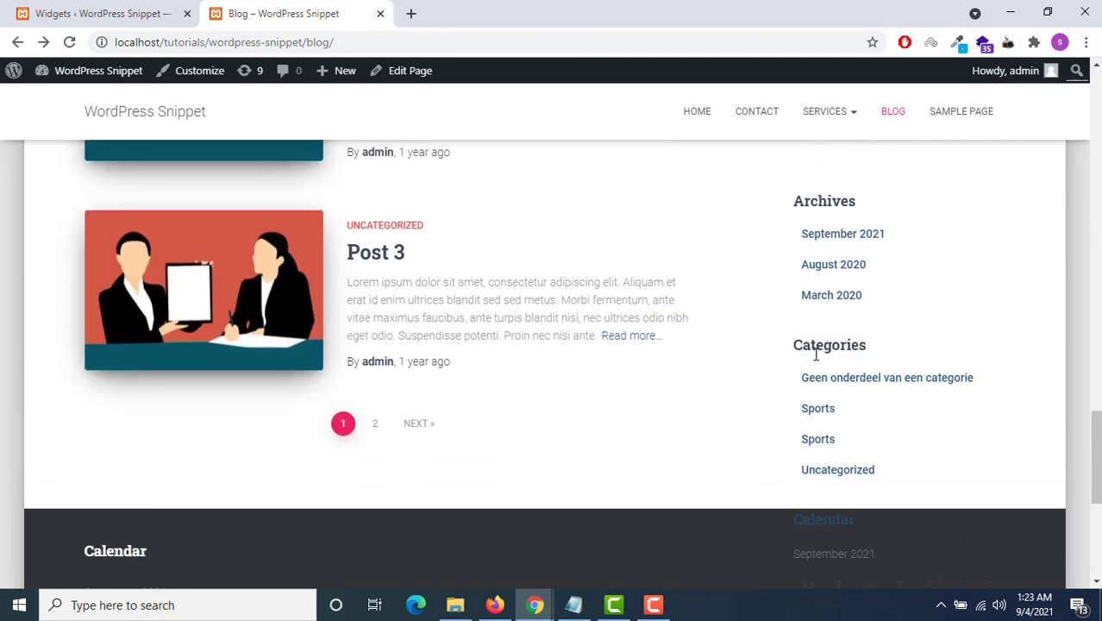
scroll(818, 355, "down", 4)
scroll(815, 354, "down", 4)
scroll(776, 327, "up", 4)
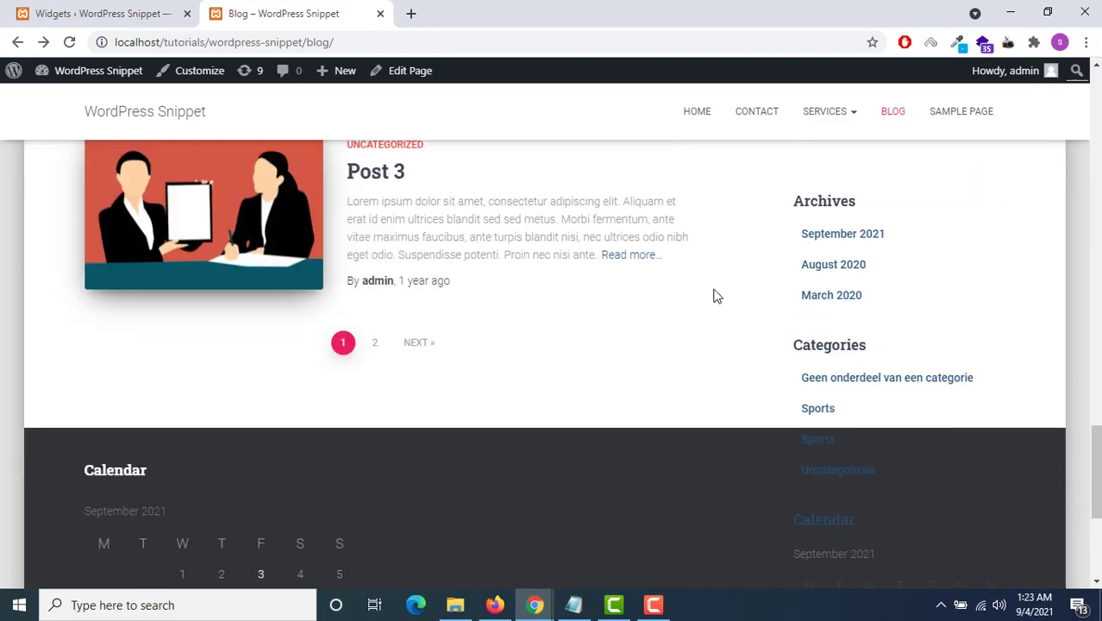
scroll(734, 406, "down", 4)
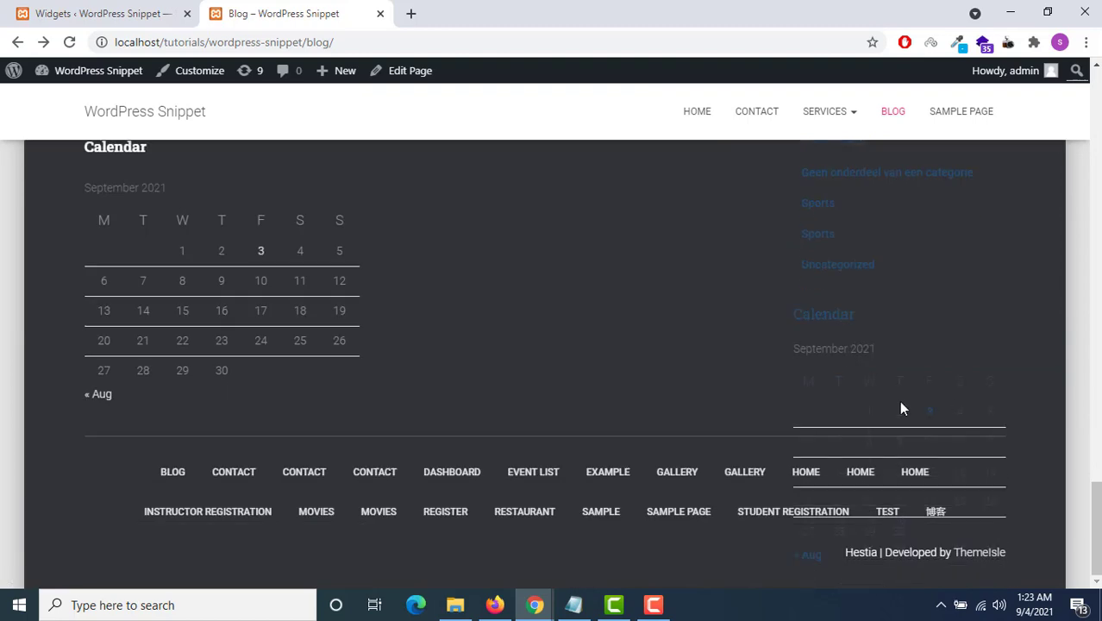
scroll(808, 384, "up", 5)
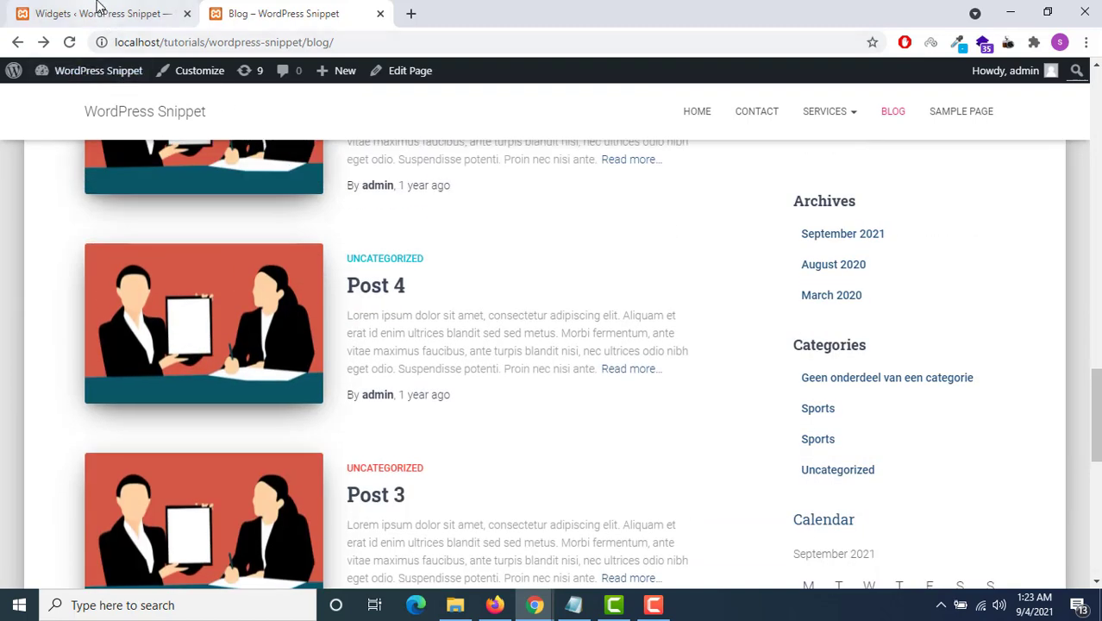
Step: Switch to the WordPress admin and open the Fixed Widget Options page
left_click(99, 13)
left_click(277, 10)
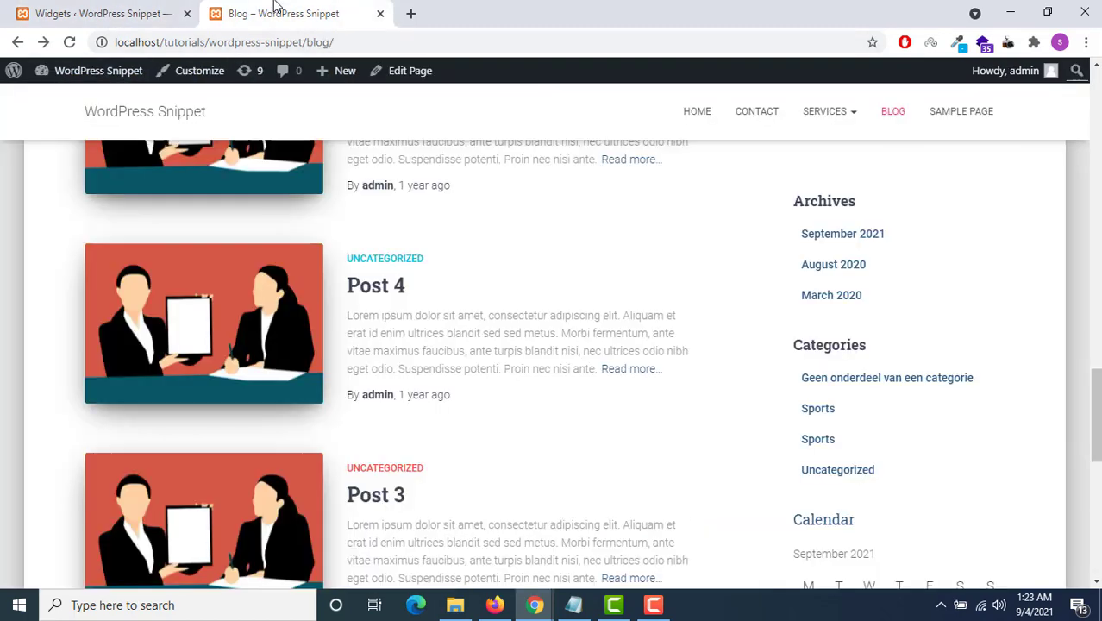
left_click(105, 8)
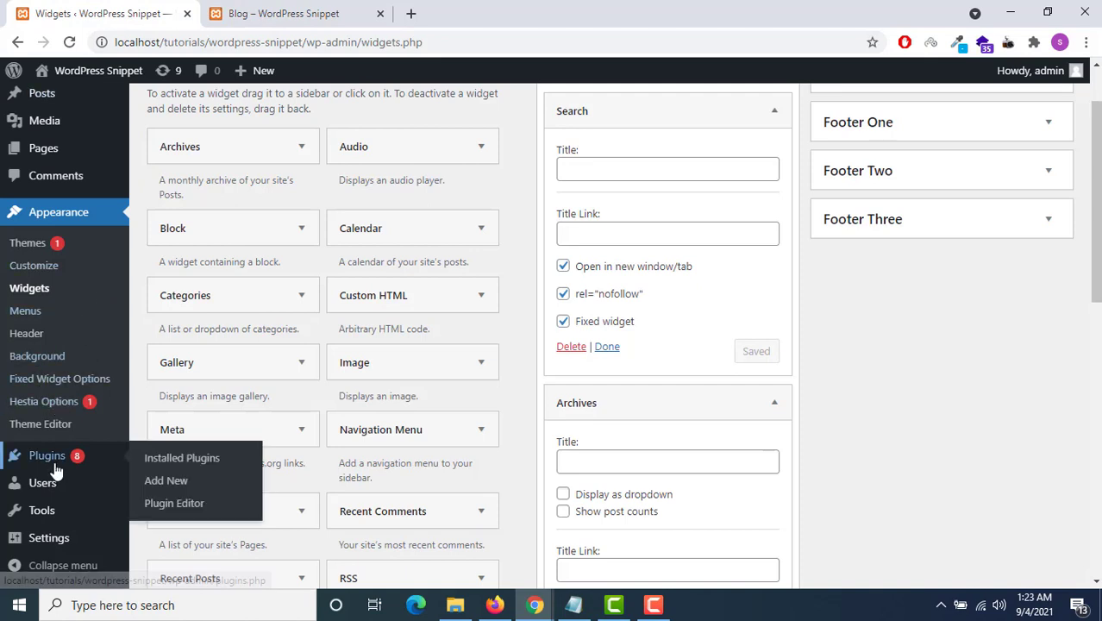
scroll(24, 250, "down", 1)
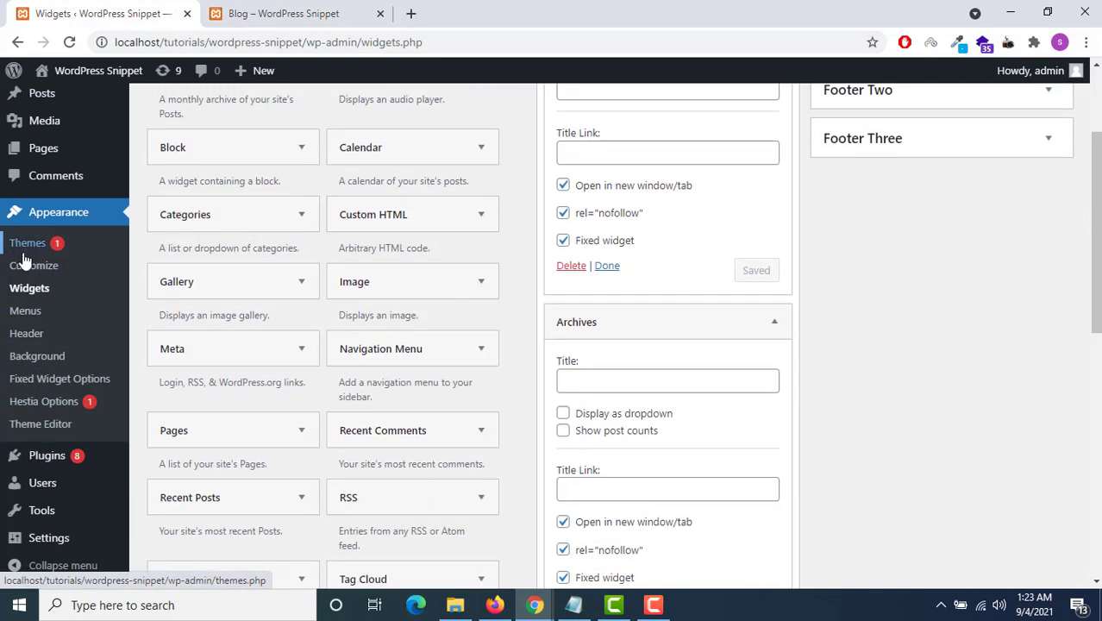
left_click(39, 383)
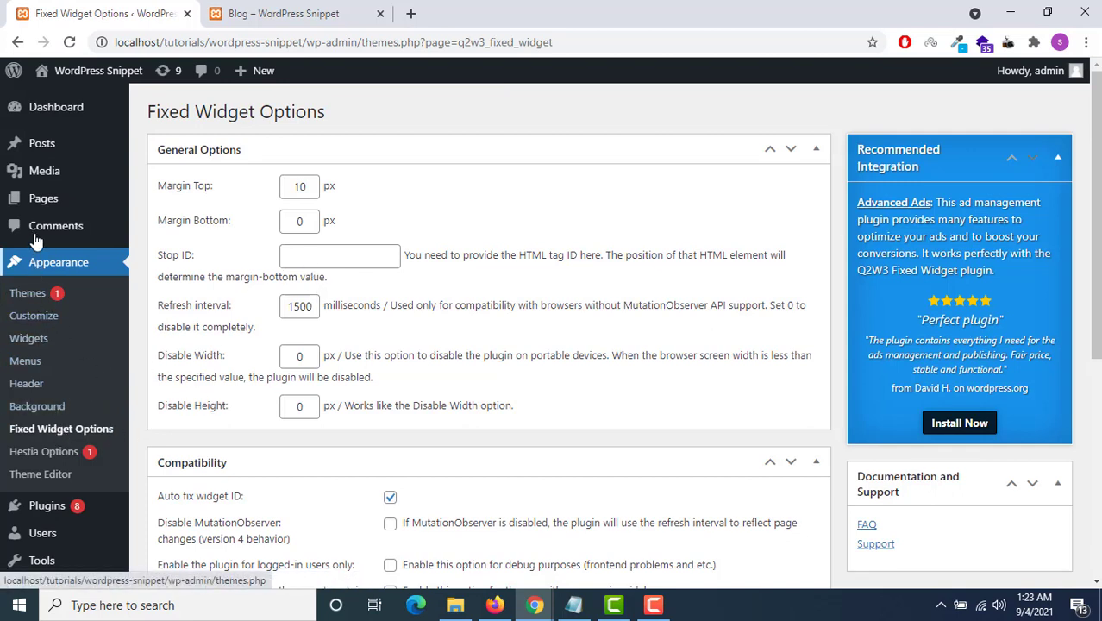
Step: Find the Fixed Widget plugin among the installed plugins and open its settings from there
left_click(62, 506)
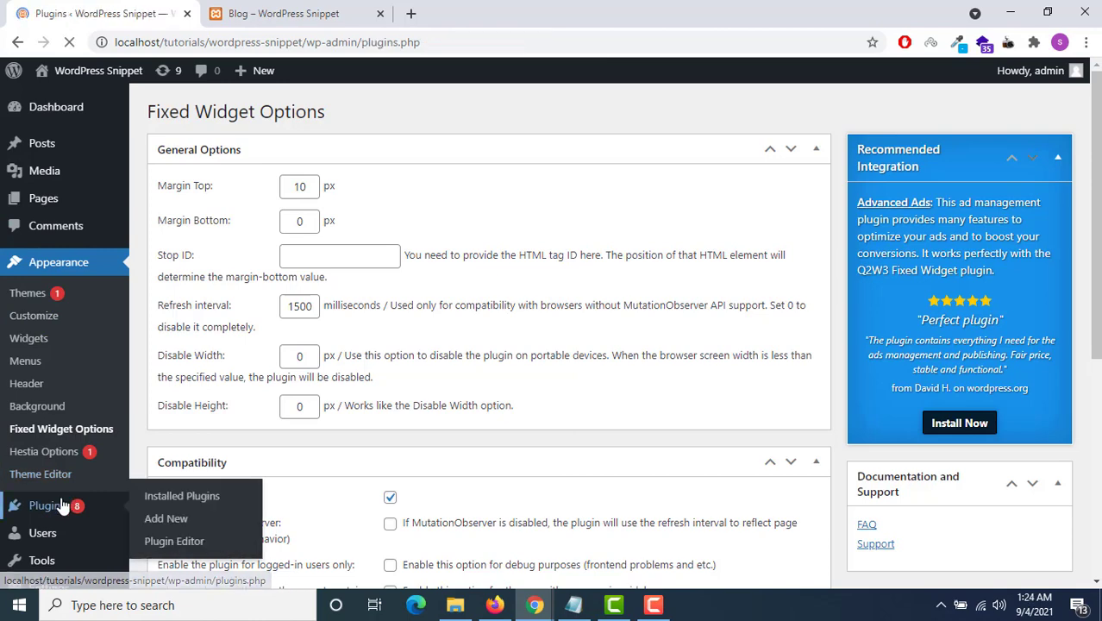
scroll(292, 323, "down", 1)
scroll(291, 323, "down", 10)
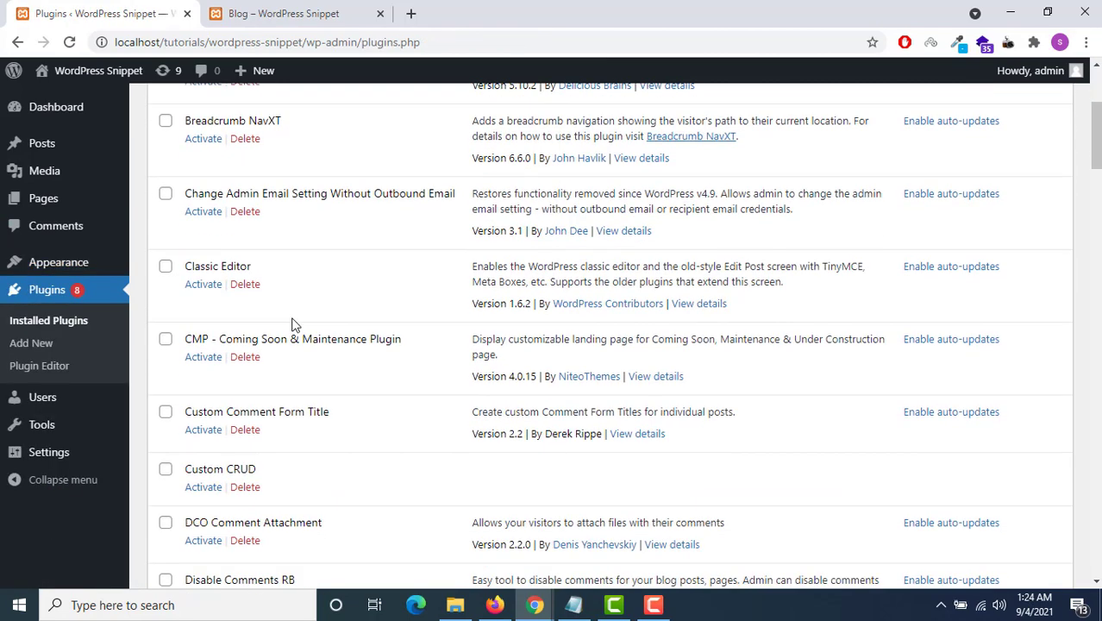
scroll(292, 323, "down", 4)
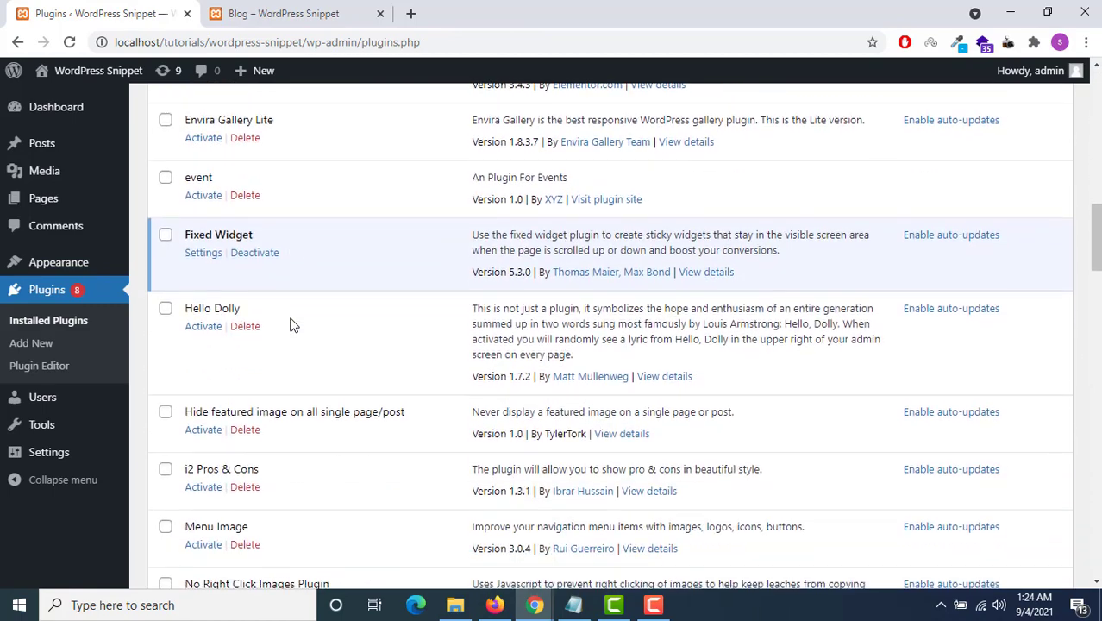
left_click(205, 254)
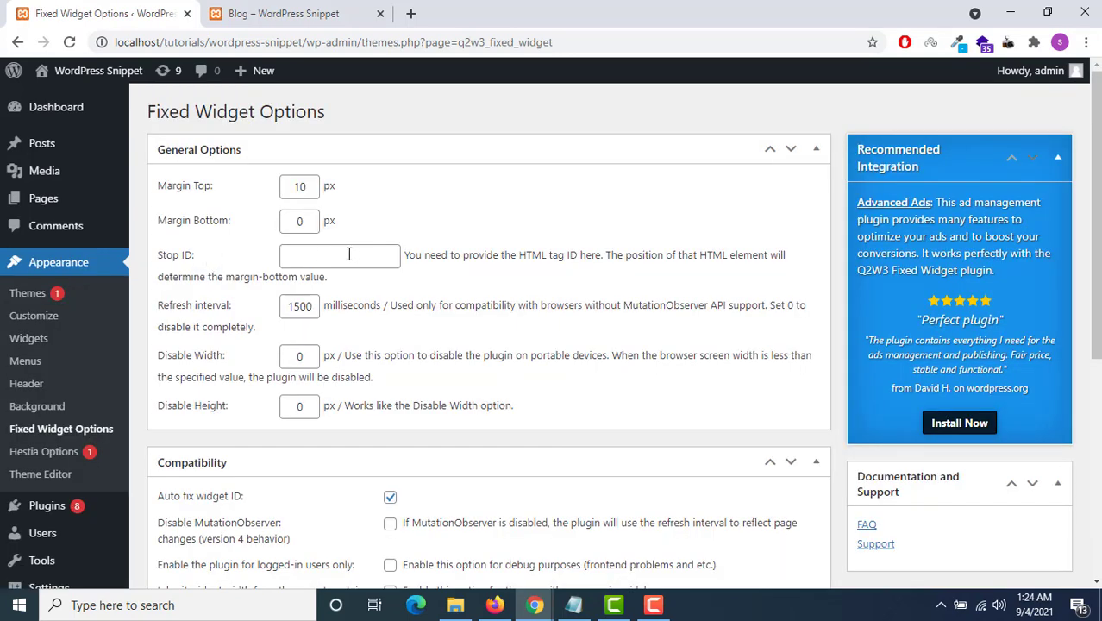
Step: Set Margin Bottom to 700 px in the Fixed Widget general options and save the changes
left_click_drag(308, 218, 286, 218)
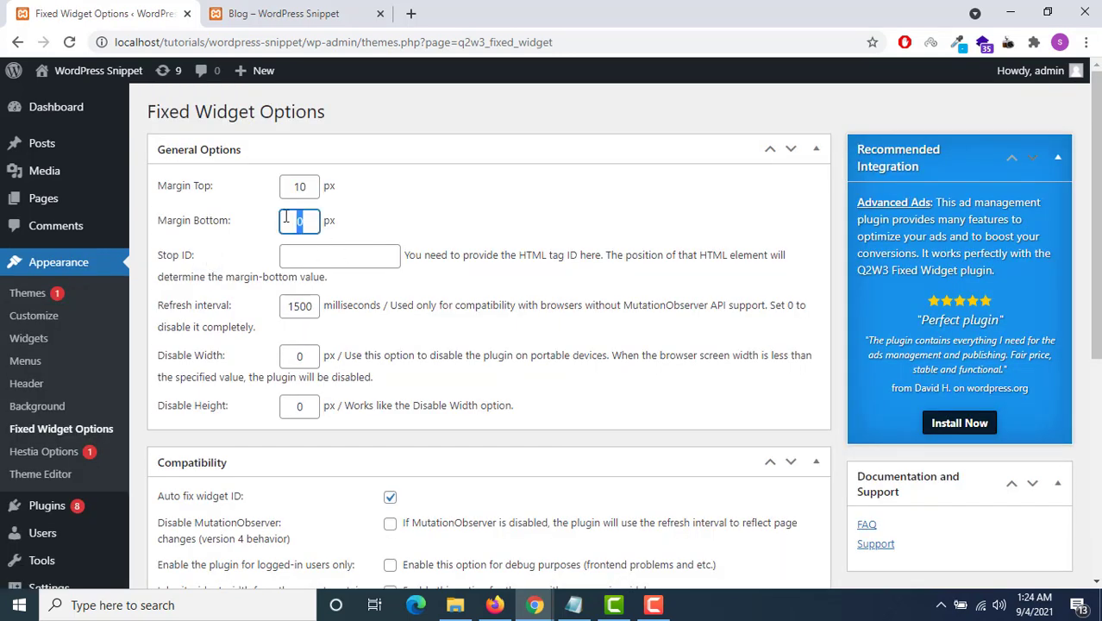
type("7")
left_click(341, 248)
scroll(341, 248, "down", 4)
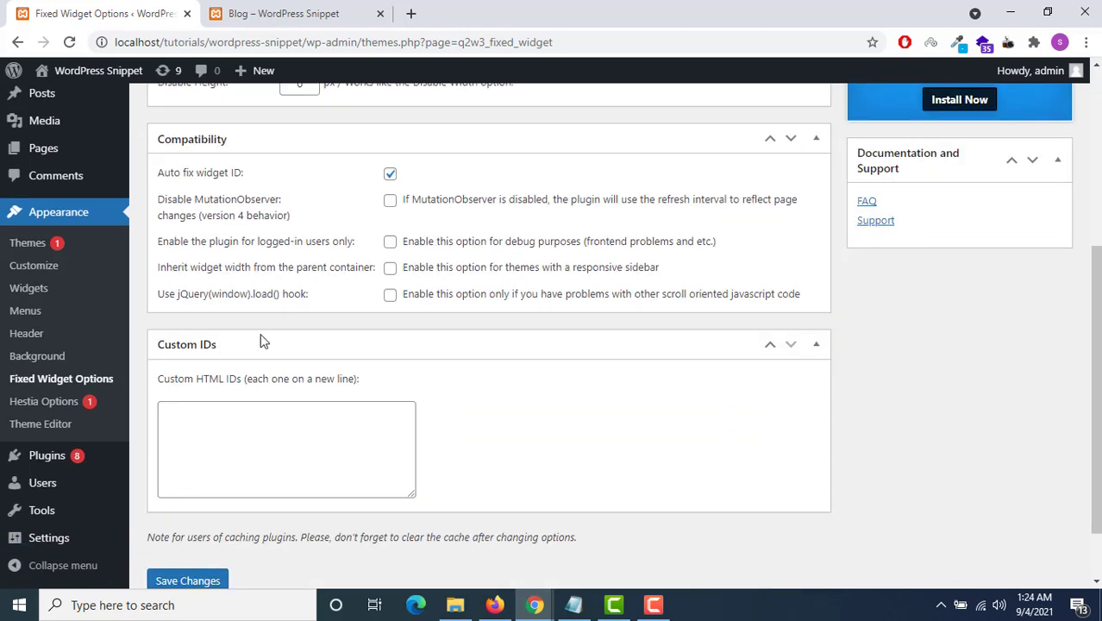
left_click(175, 581)
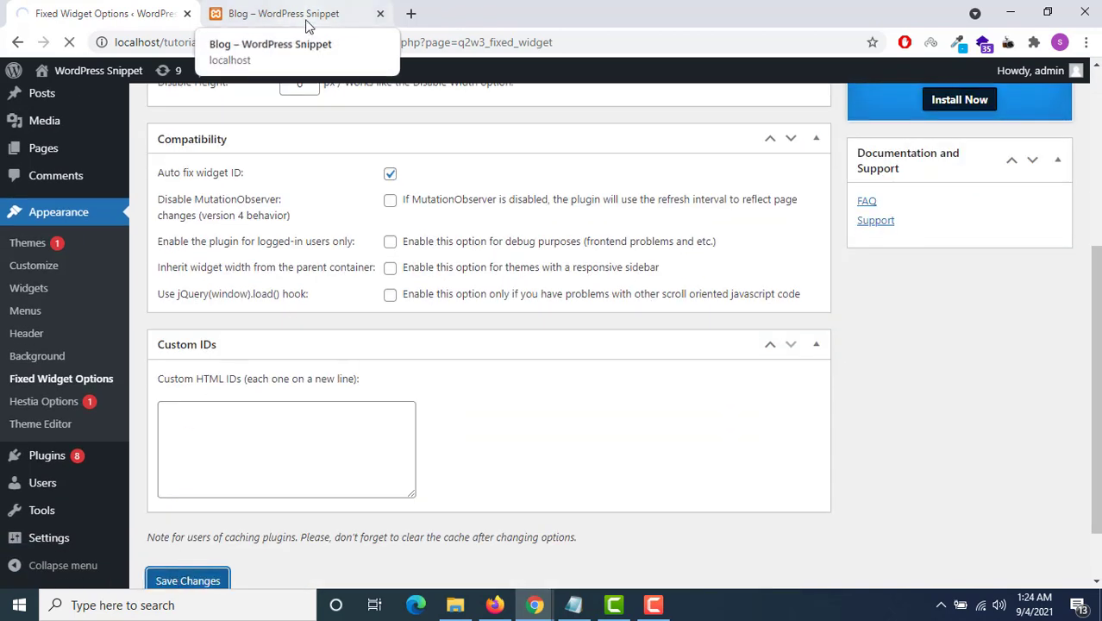
Step: Return to the site's Blog page and reload it
left_click(367, 18)
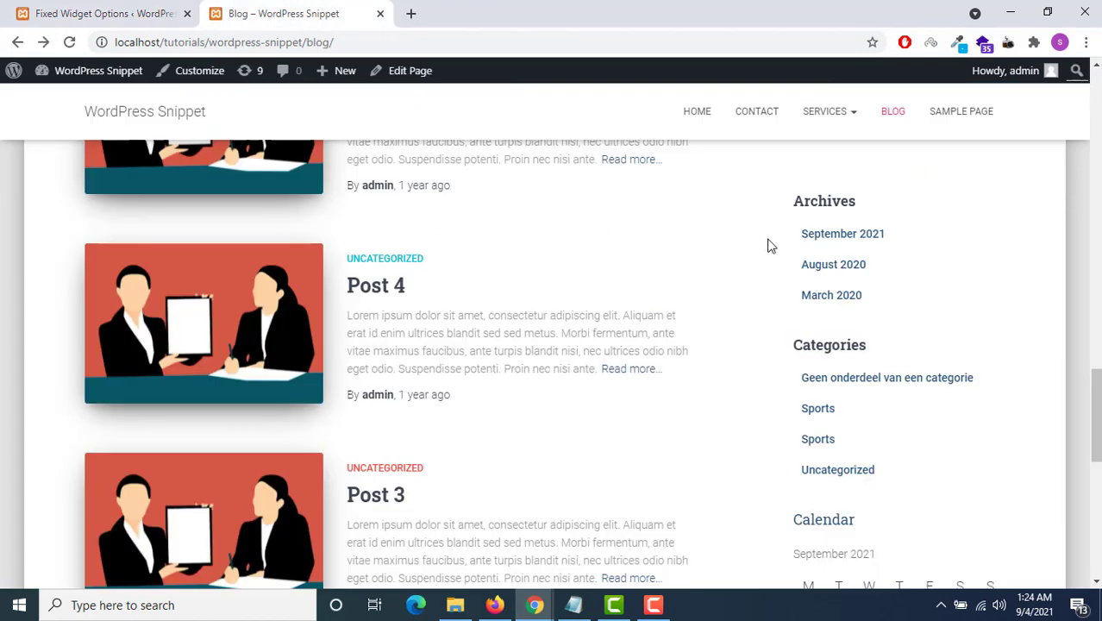
left_click(44, 42)
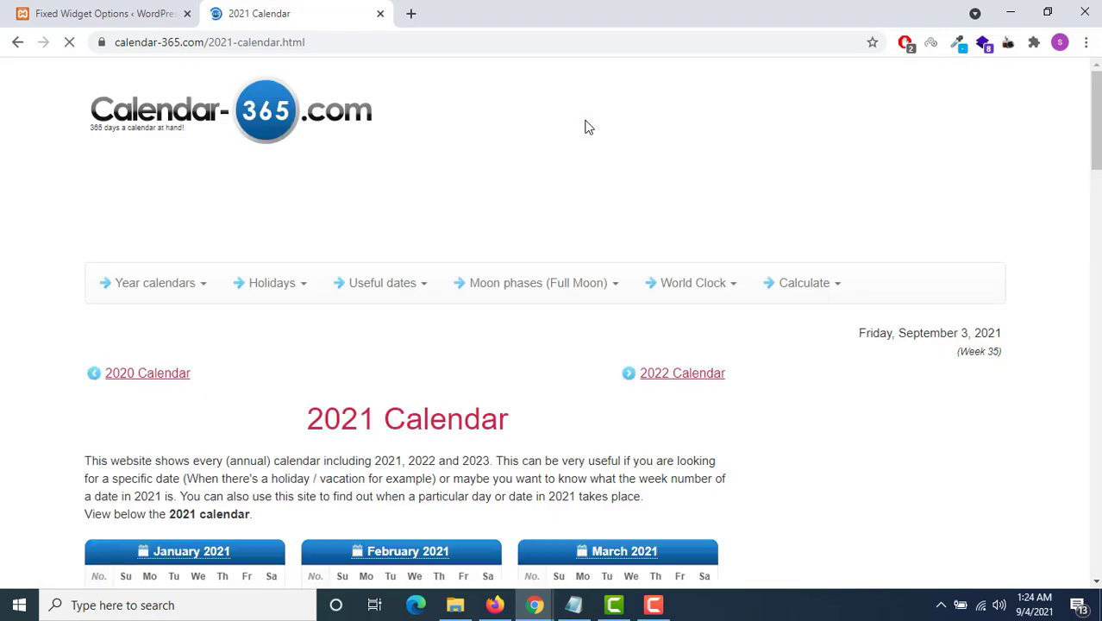
left_click(16, 42)
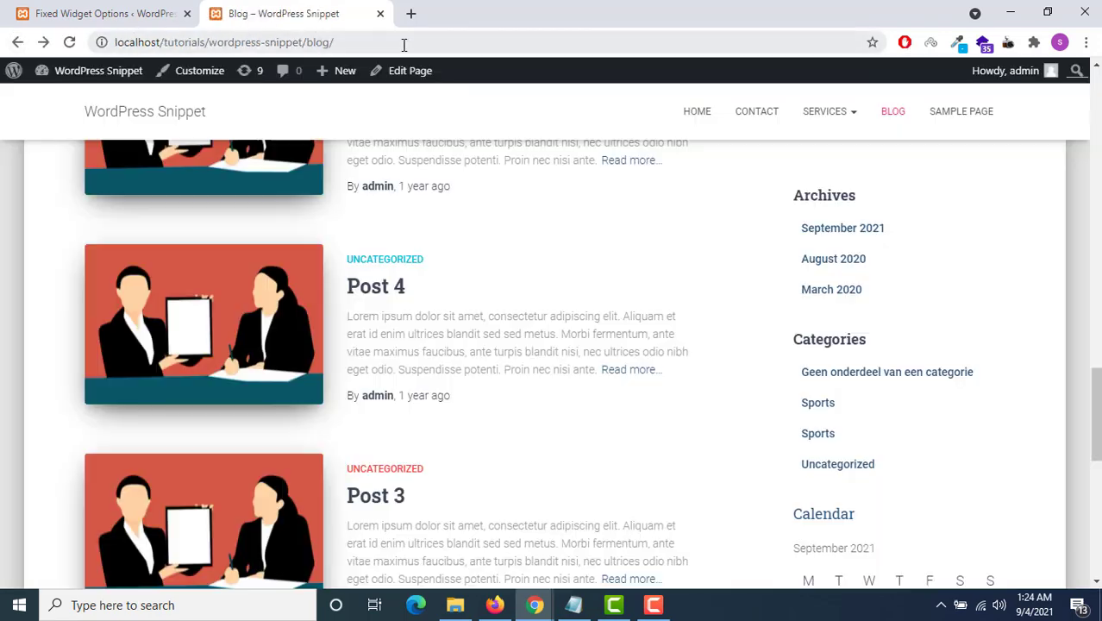
left_click(403, 43)
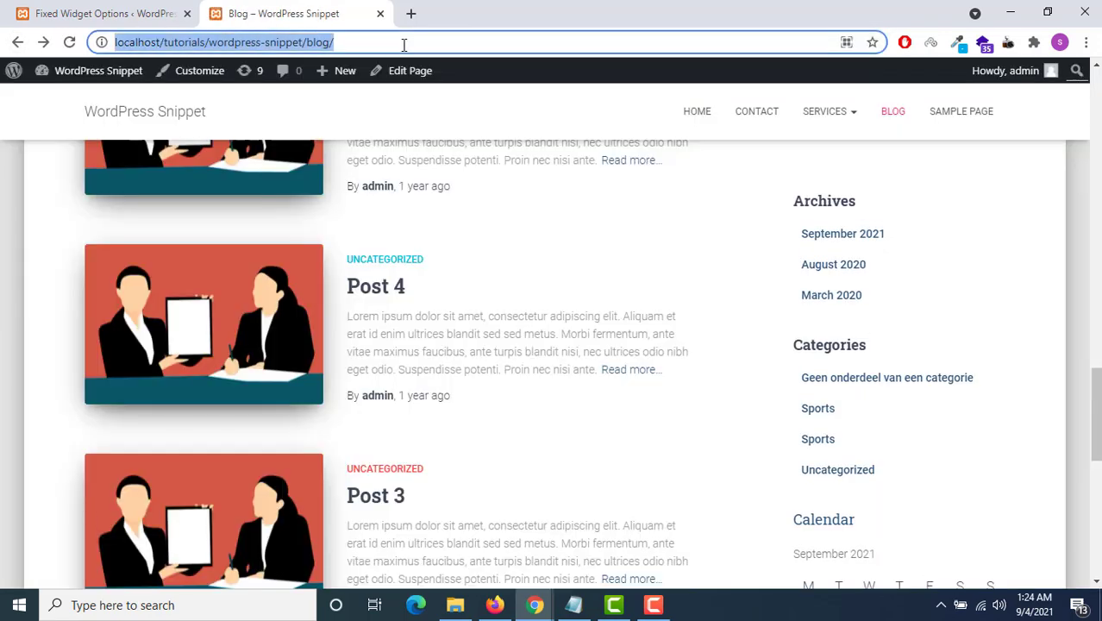
key("Return")
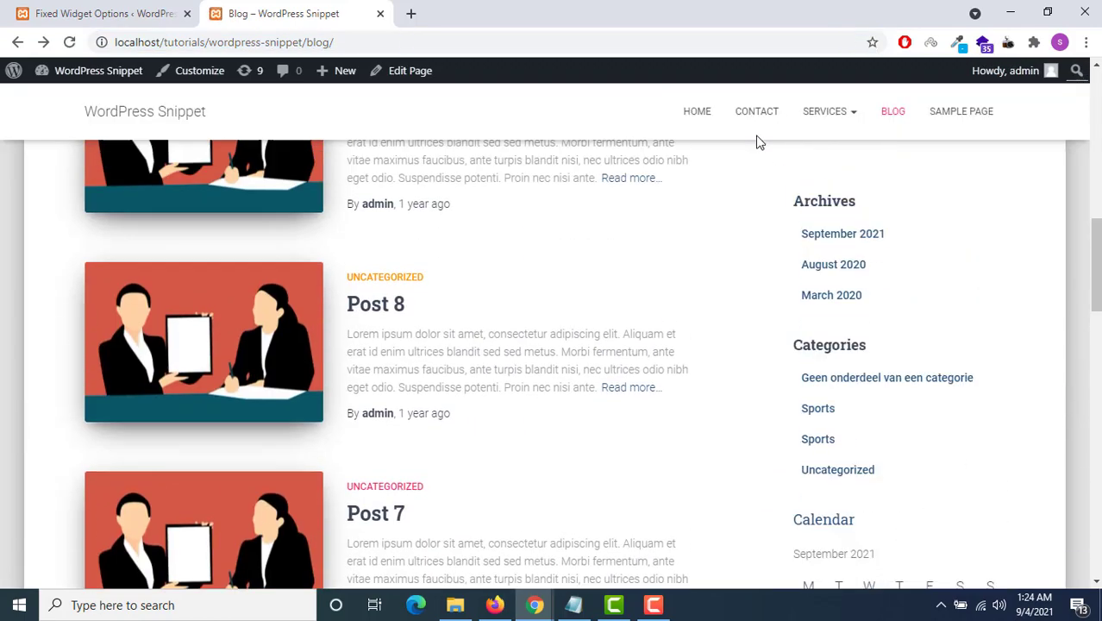
Step: Examine where the fixed sidebar stops relative to the footer along the whole Blog page
scroll(758, 142, "down", 15)
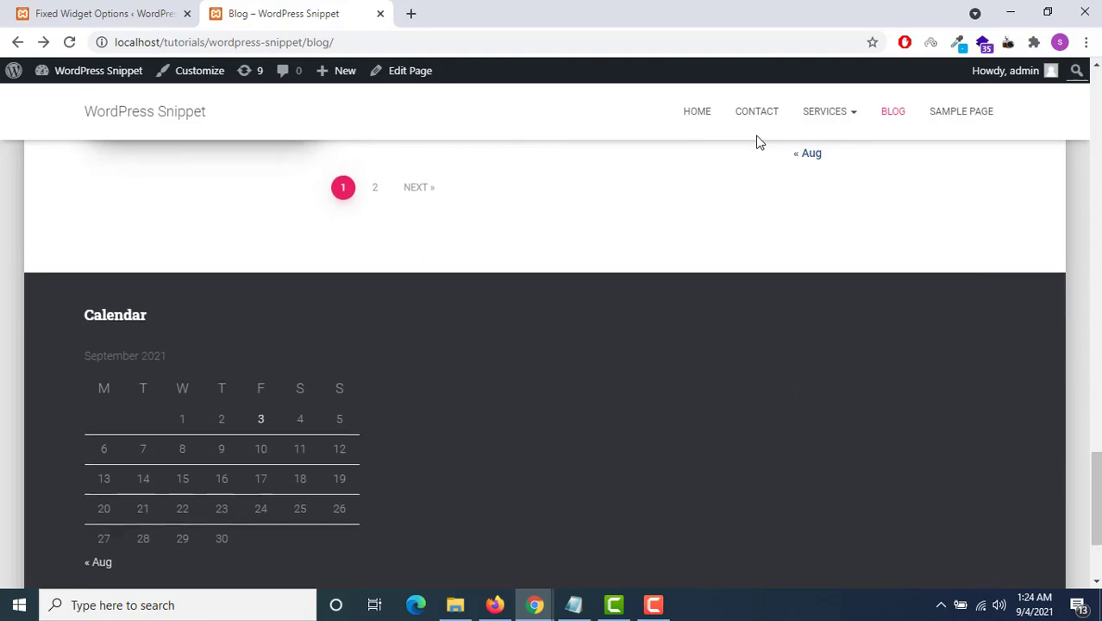
scroll(758, 142, "up", 8)
scroll(758, 143, "down", 10)
scroll(756, 136, "up", 8)
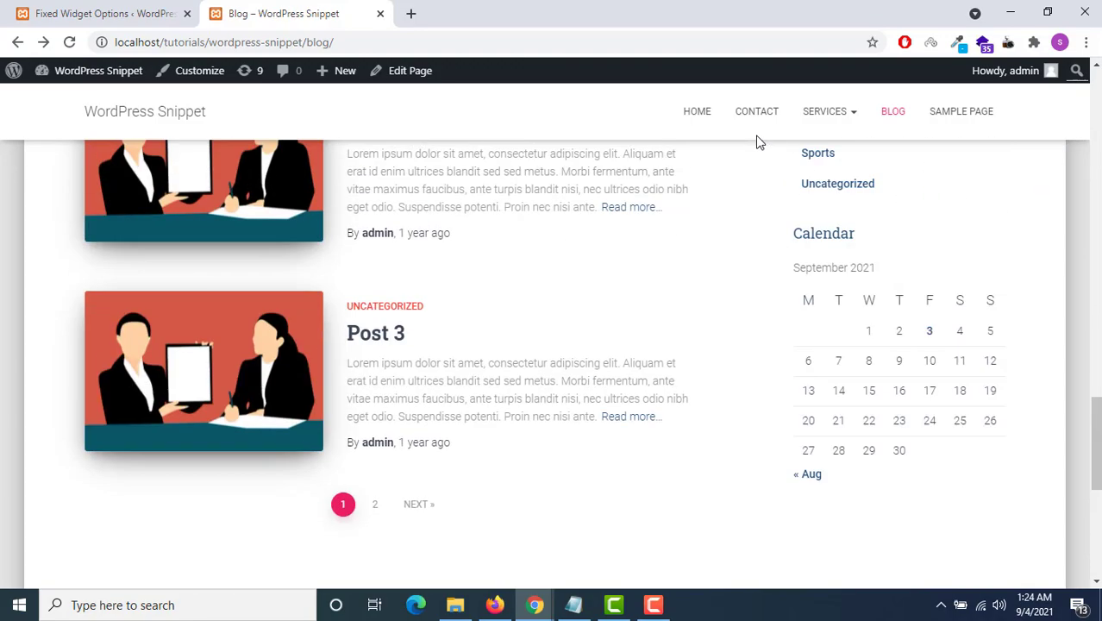
scroll(756, 136, "down", 8)
scroll(756, 141, "up", 6)
scroll(757, 141, "down", 6)
scroll(757, 141, "up", 4)
scroll(758, 143, "down", 4)
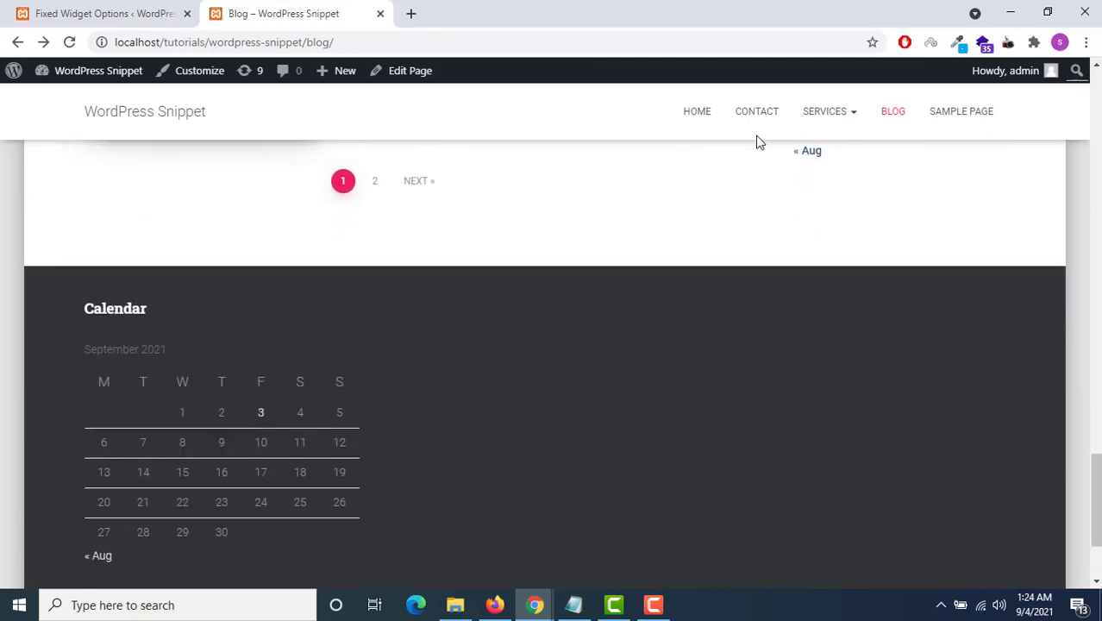
scroll(758, 142, "up", 12)
scroll(756, 140, "up", 10)
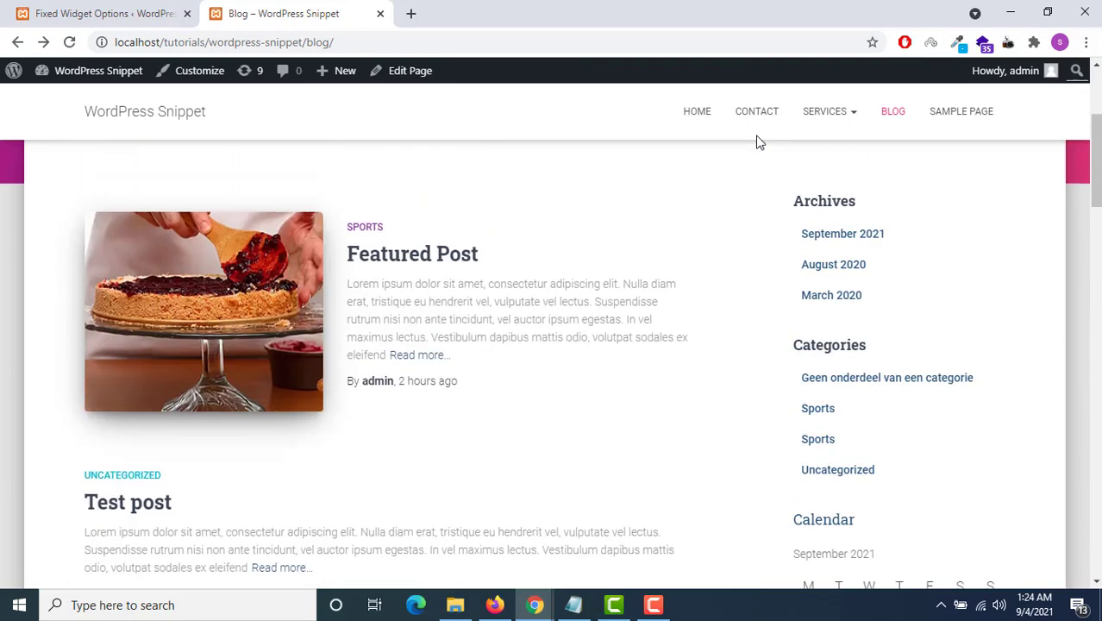
Step: Reload the Blog page again and recheck the Archives, Categories and Calendar widgets down to the area above the footer
left_click(350, 45)
key("Return")
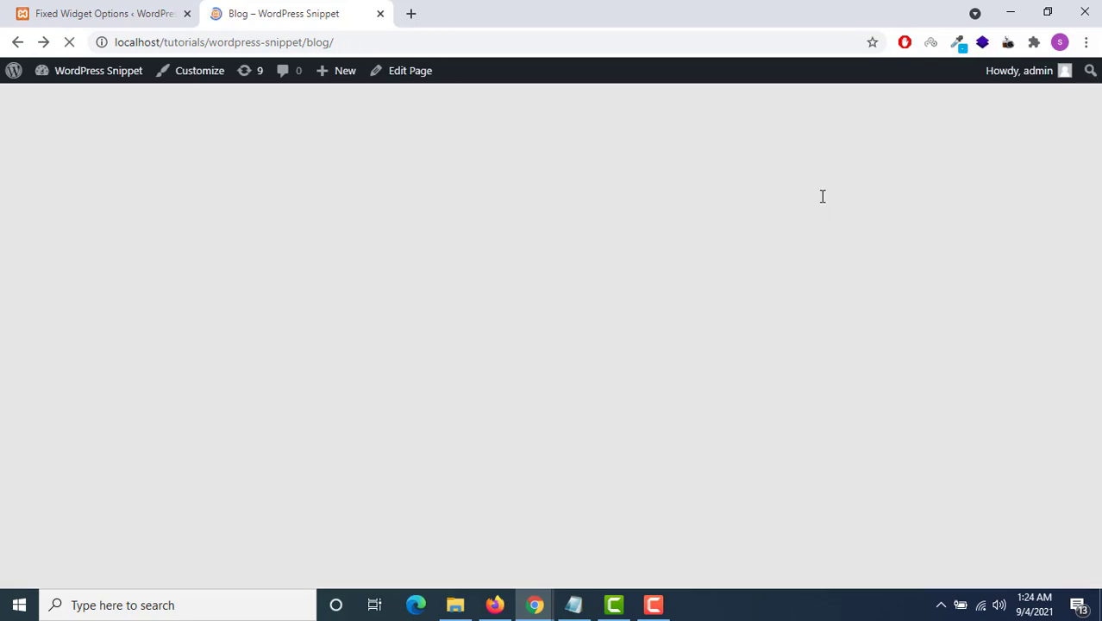
scroll(721, 158, "down", 8)
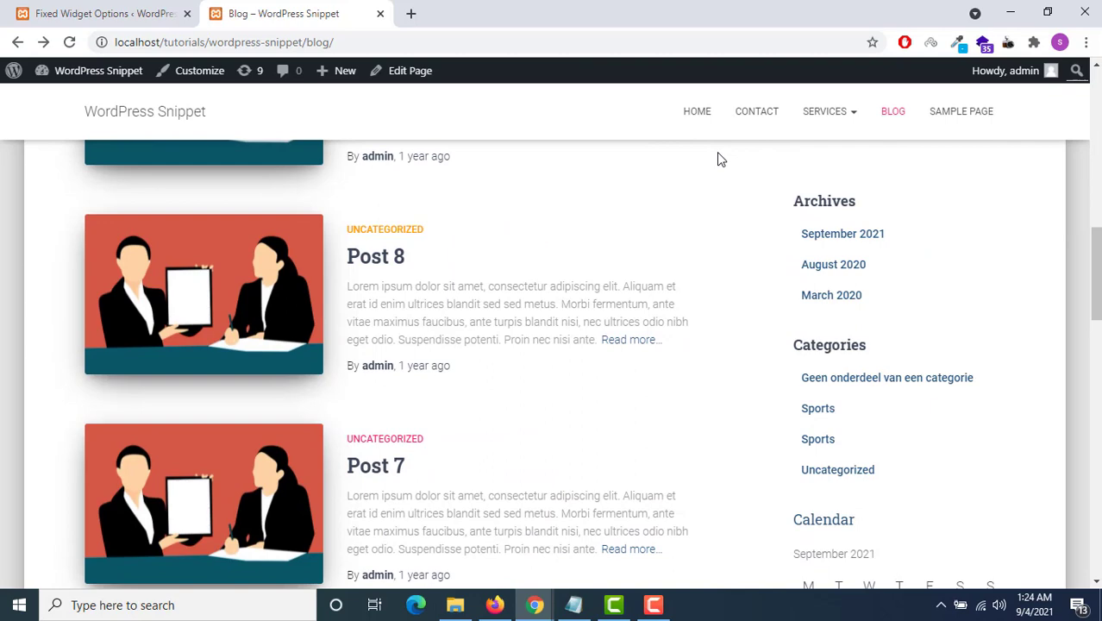
scroll(720, 158, "down", 5)
scroll(869, 302, "down", 7)
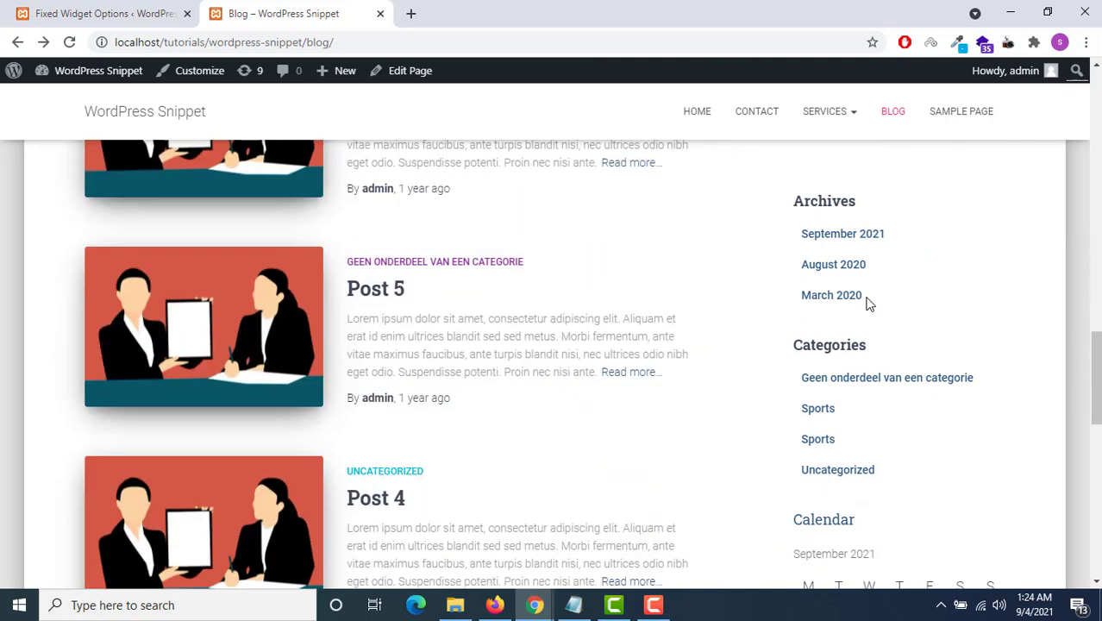
scroll(868, 302, "down", 4)
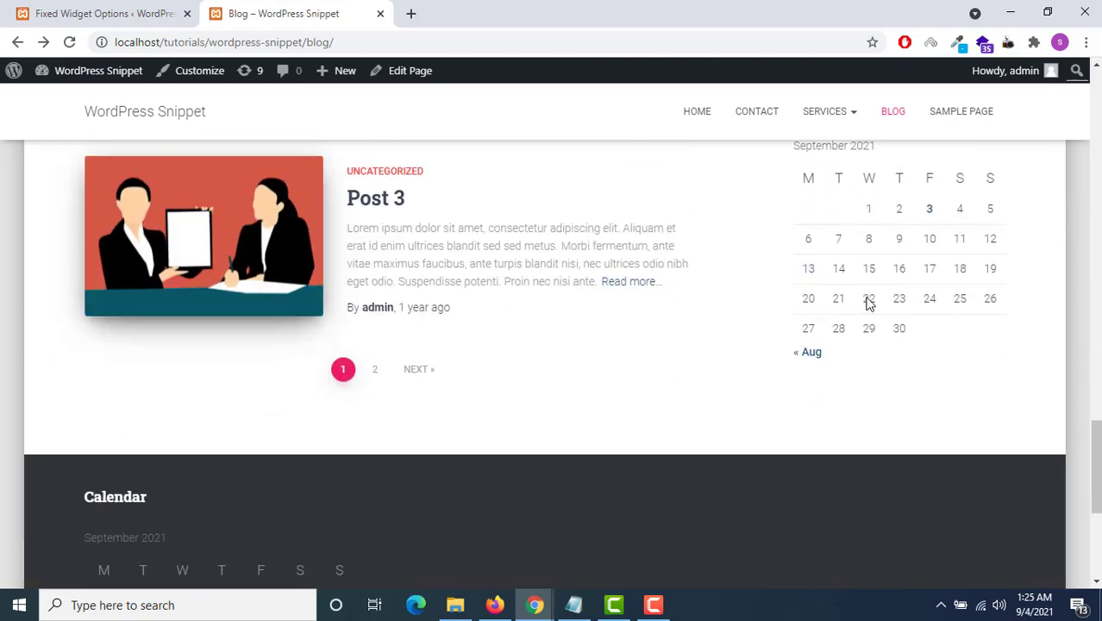
scroll(865, 302, "up", 8)
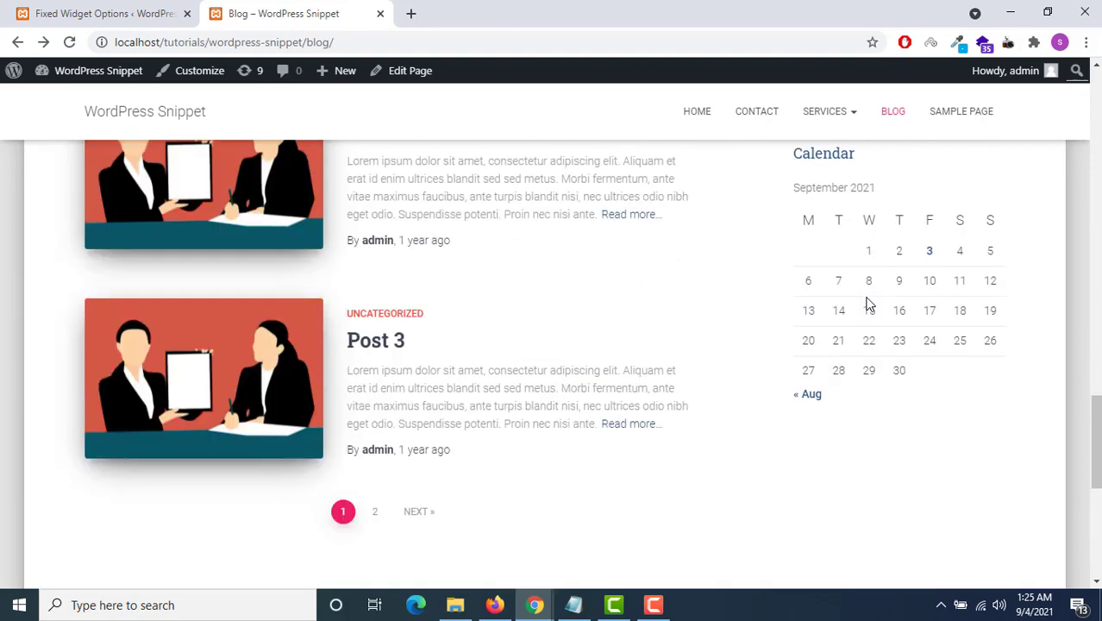
scroll(819, 304, "down", 4)
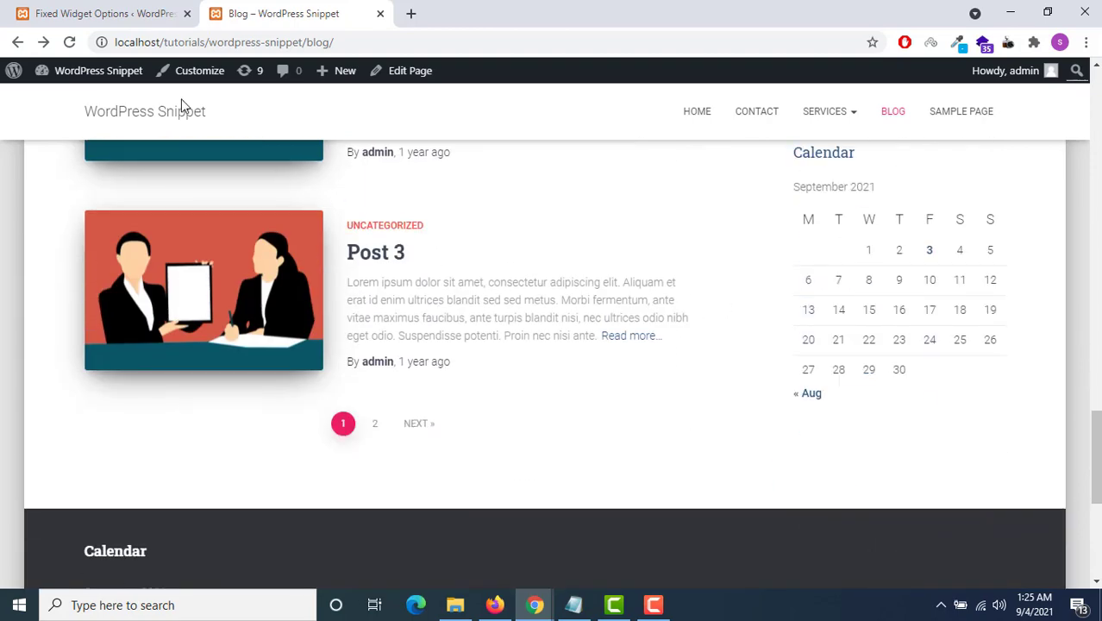
Step: Clear the Margin Bottom value in the Fixed Widget Options and save the changes
left_click(95, 13)
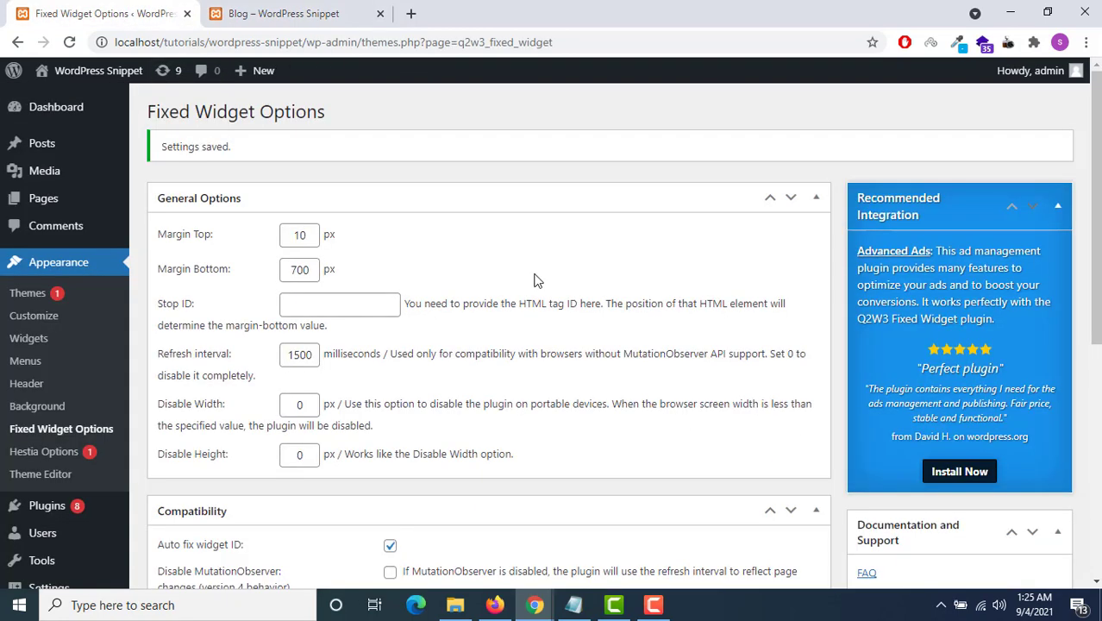
left_click(308, 314)
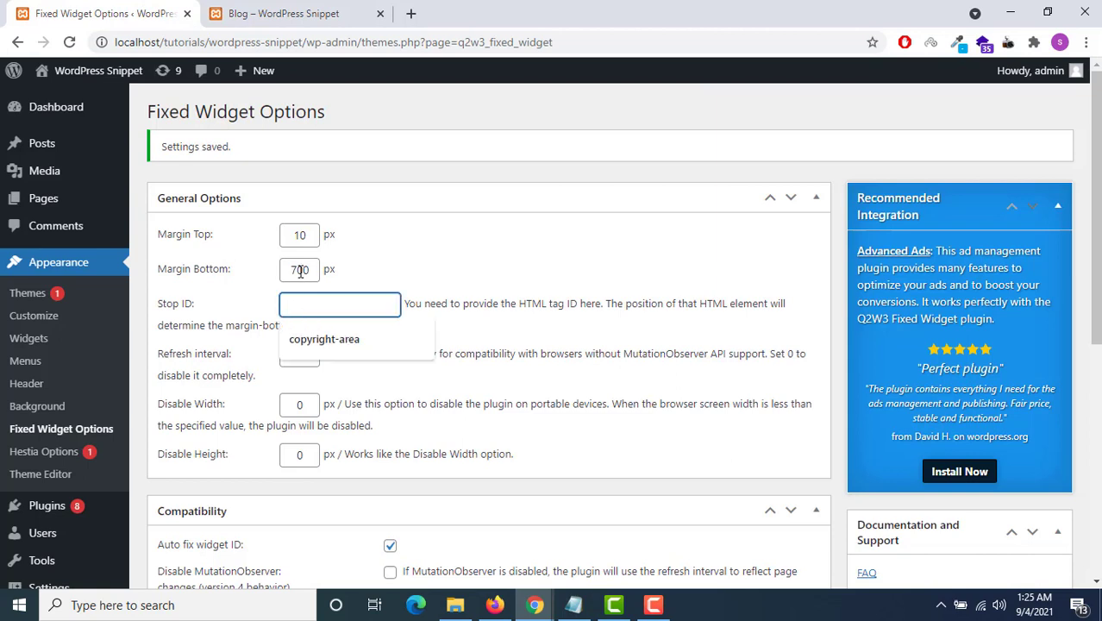
left_click_drag(290, 269, 330, 270)
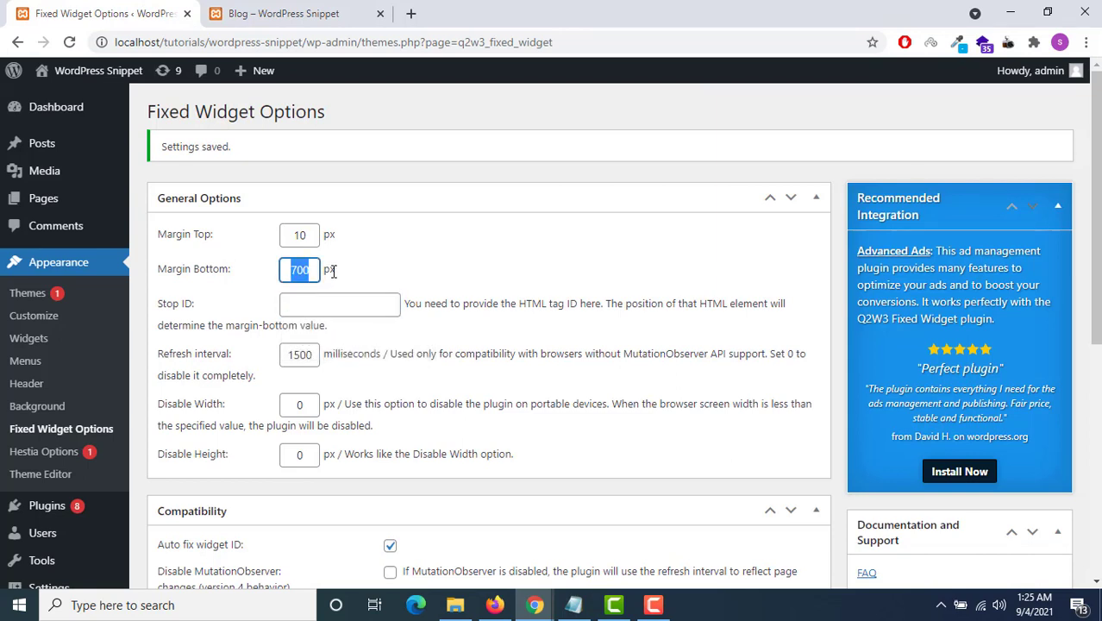
key("BackSpace")
scroll(334, 271, "down", 3)
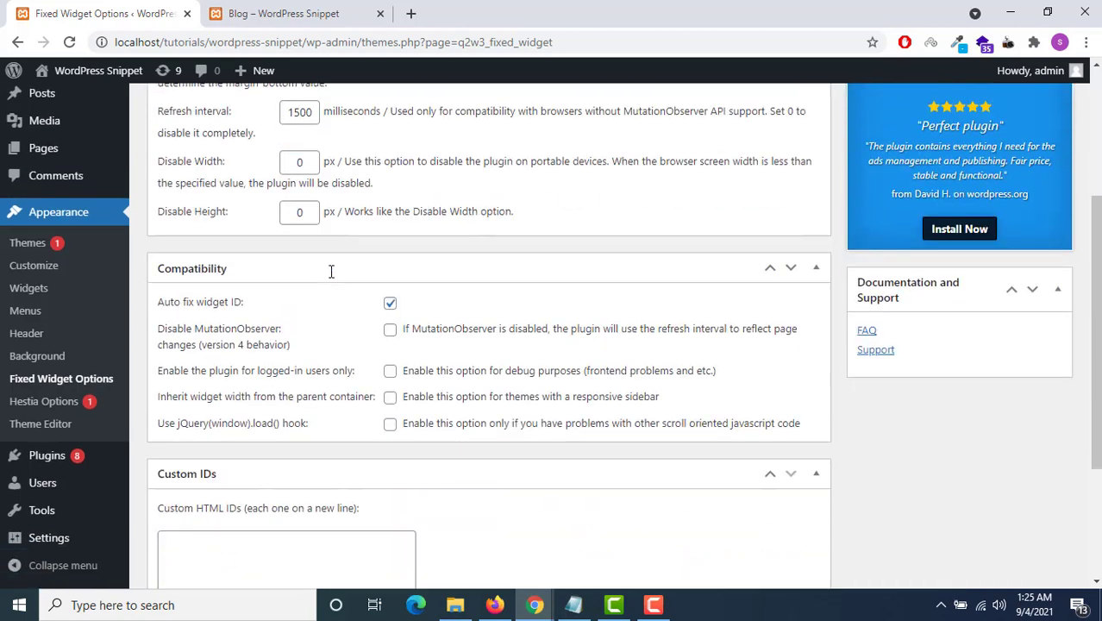
scroll(246, 478, "down", 3)
left_click(187, 505)
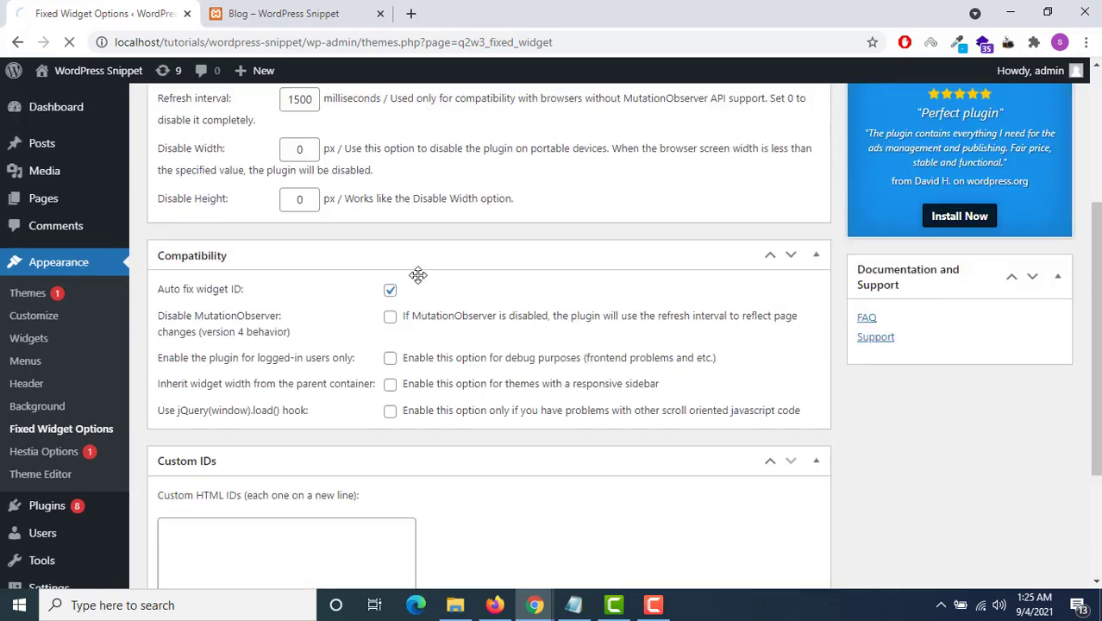
Step: Reload the site's Blog page and examine how the fixed sidebar widgets behave around the footer without a bottom margin
scroll(184, 282, "up", 2)
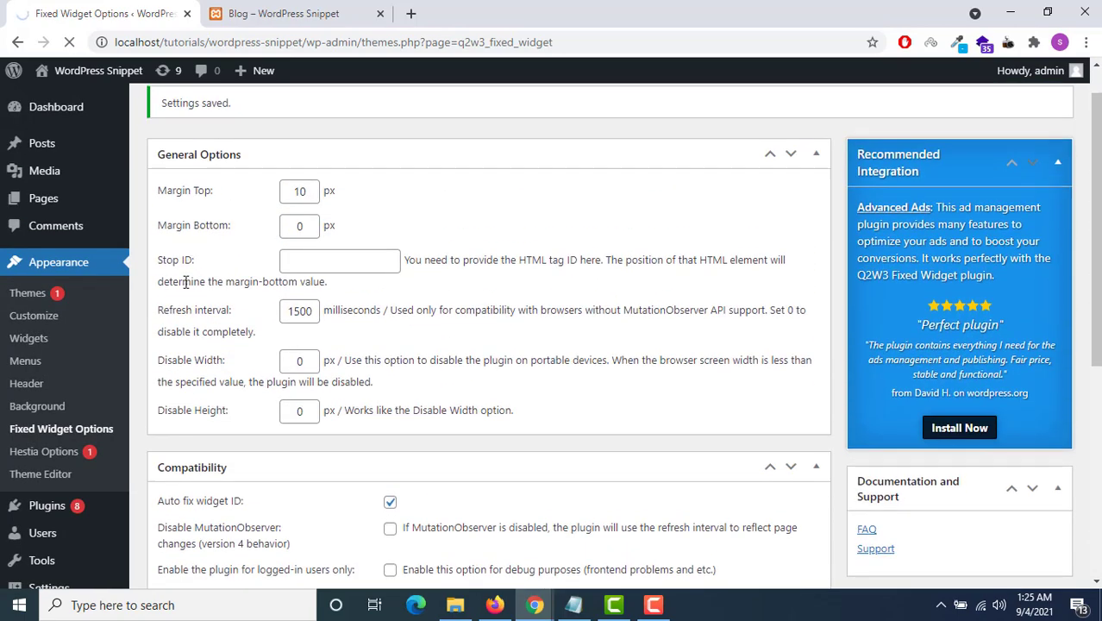
left_click(306, 261)
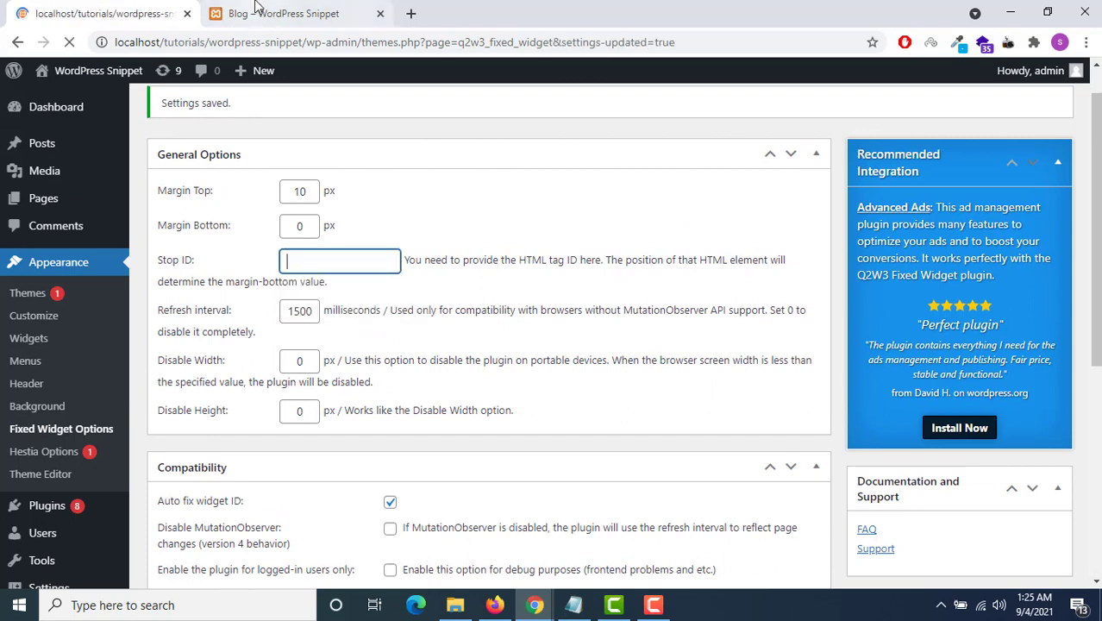
left_click(259, 10)
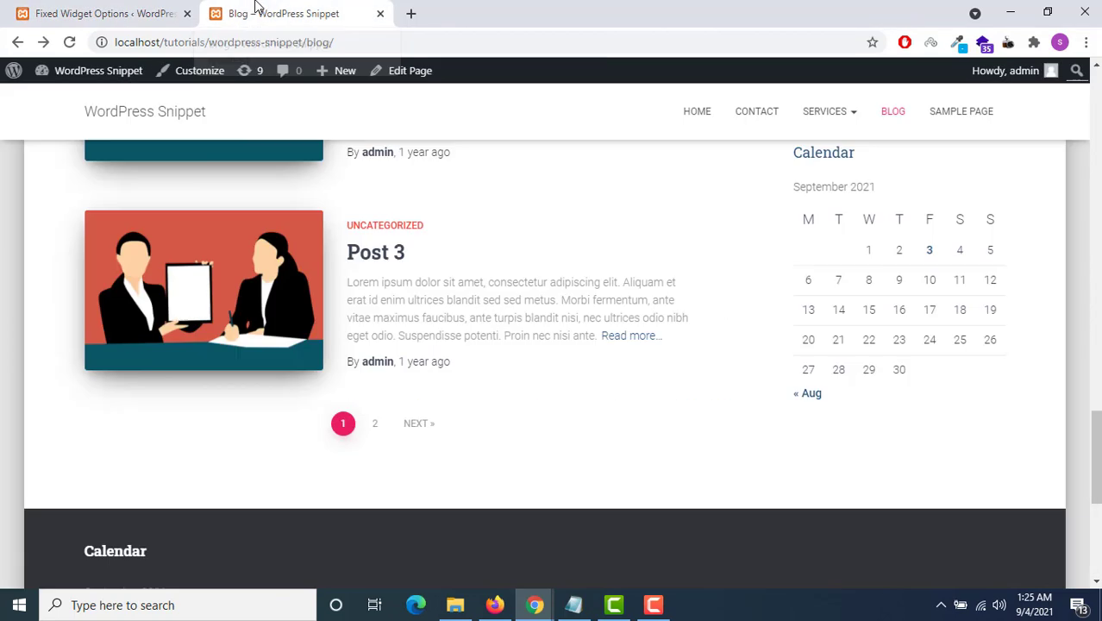
left_click(69, 41)
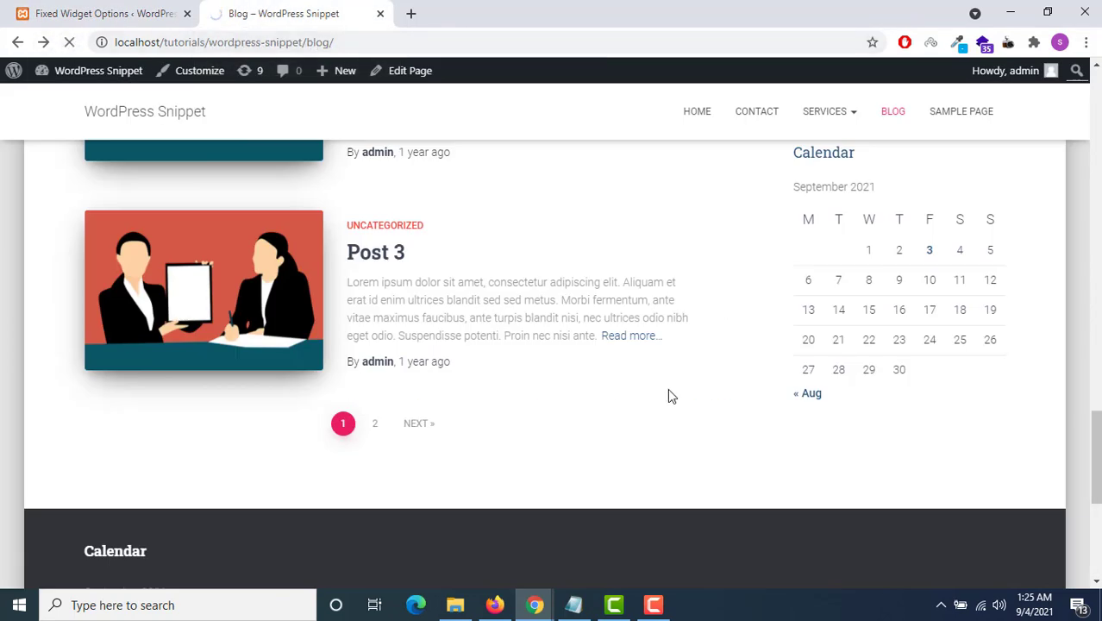
scroll(586, 353, "down", 4)
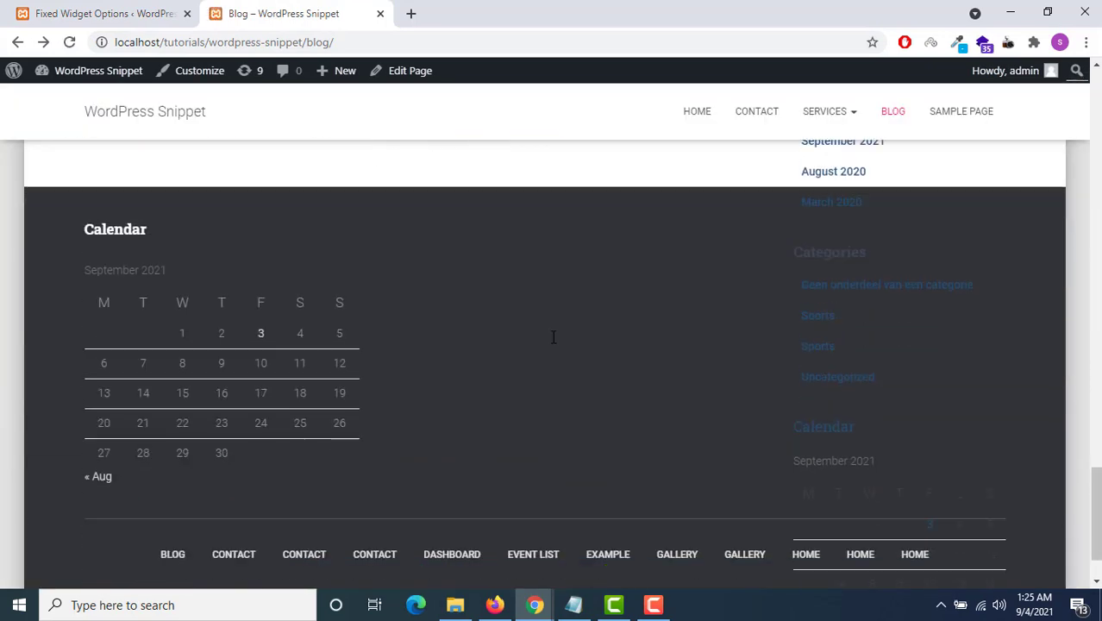
scroll(552, 344, "up", 4)
Step: Inspect the Blog page's footer in the developer tools and look through the surrounding HTML structure
right_click(204, 445)
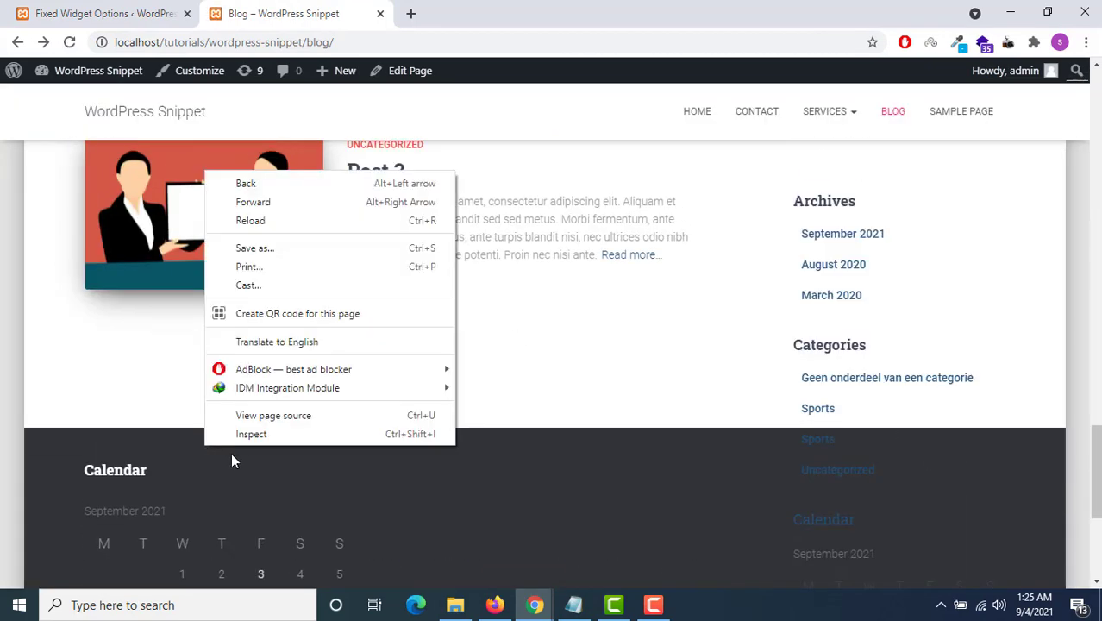
left_click(243, 438)
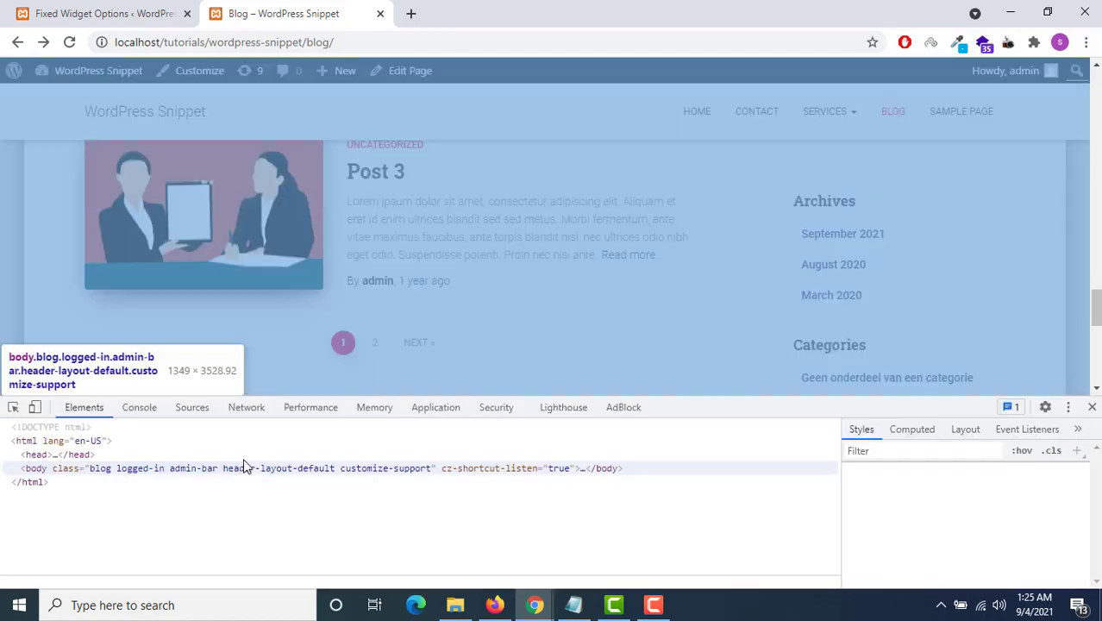
scroll(73, 517, "down", 5)
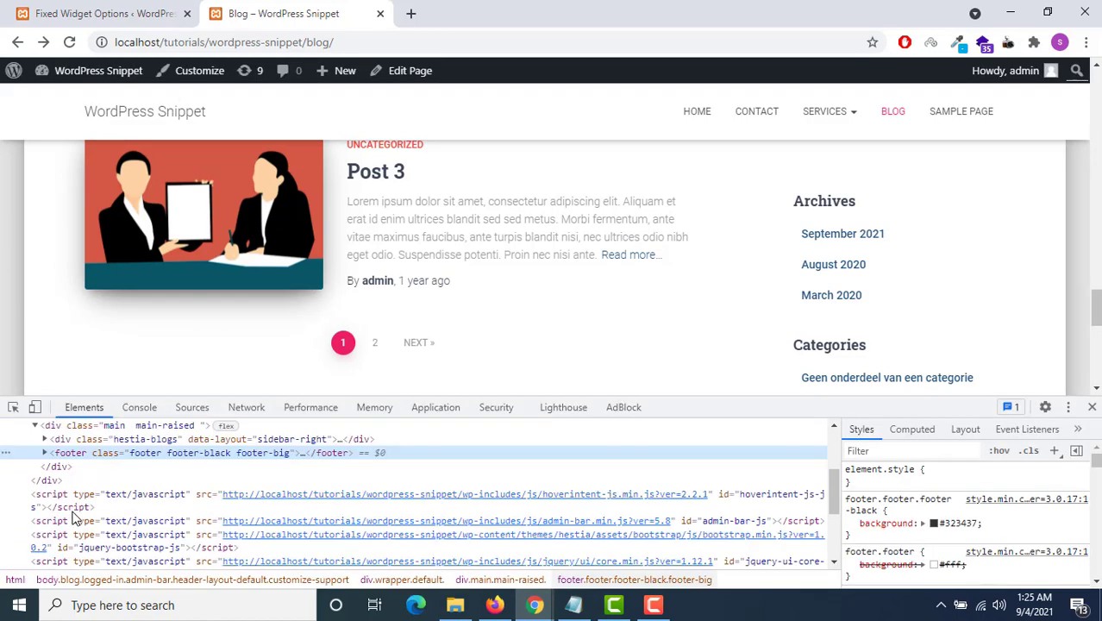
scroll(70, 517, "up", 8)
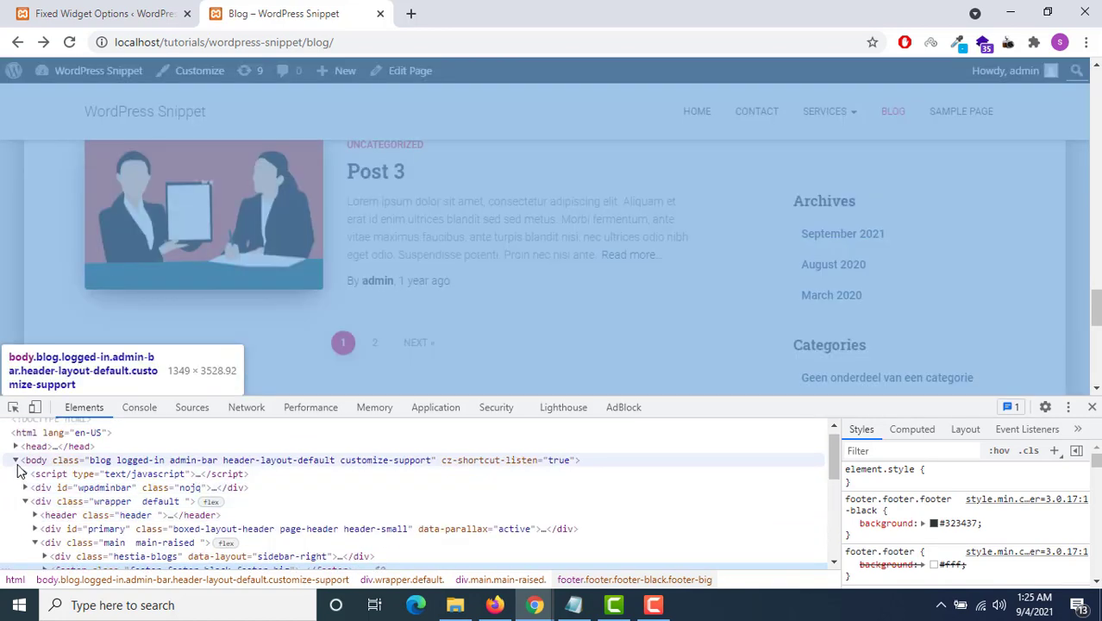
scroll(22, 471, "down", 5)
scroll(142, 352, "down", 2)
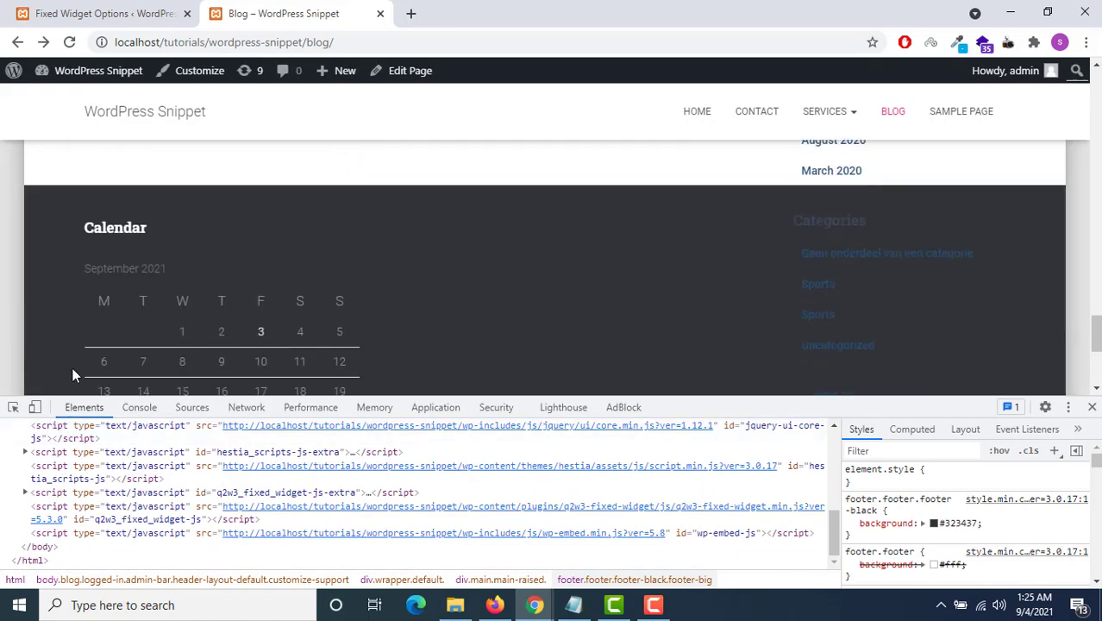
Step: Pick the footer's Calendar widget and the whole footer with the element inspector, and examine the footer tag for an ID
left_click(13, 408)
left_click(92, 247)
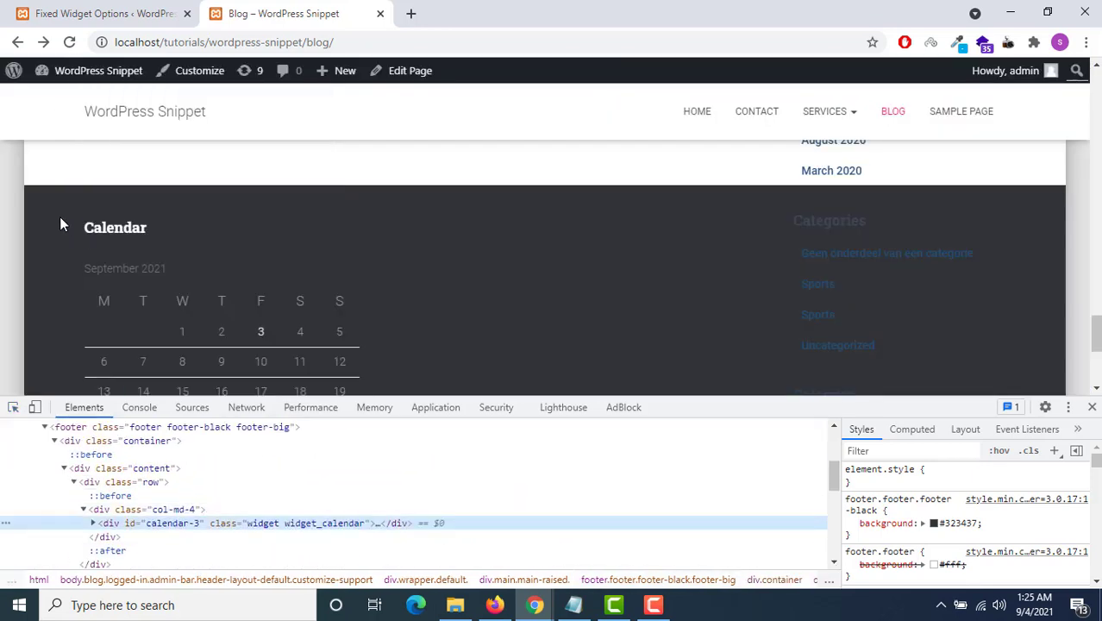
left_click(13, 407)
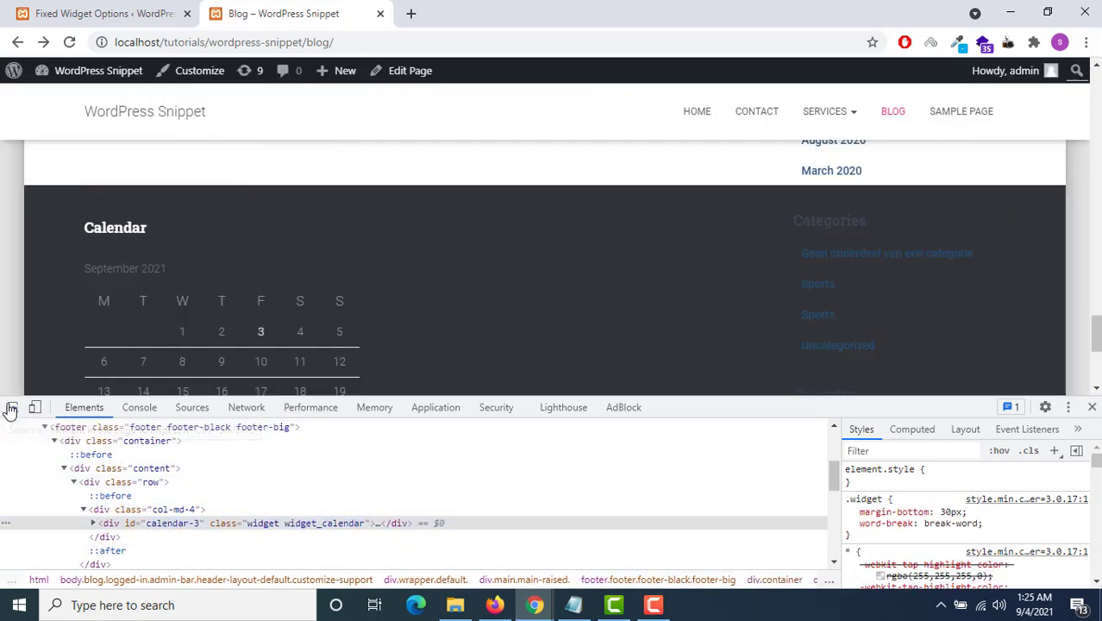
left_click(36, 221)
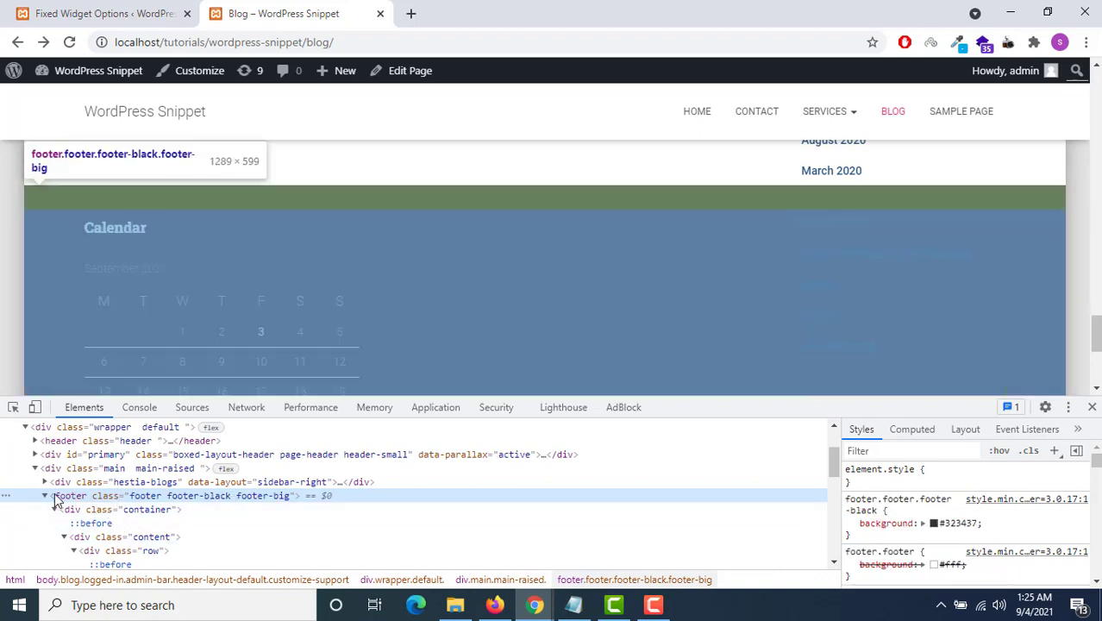
scroll(149, 537, "down", 2)
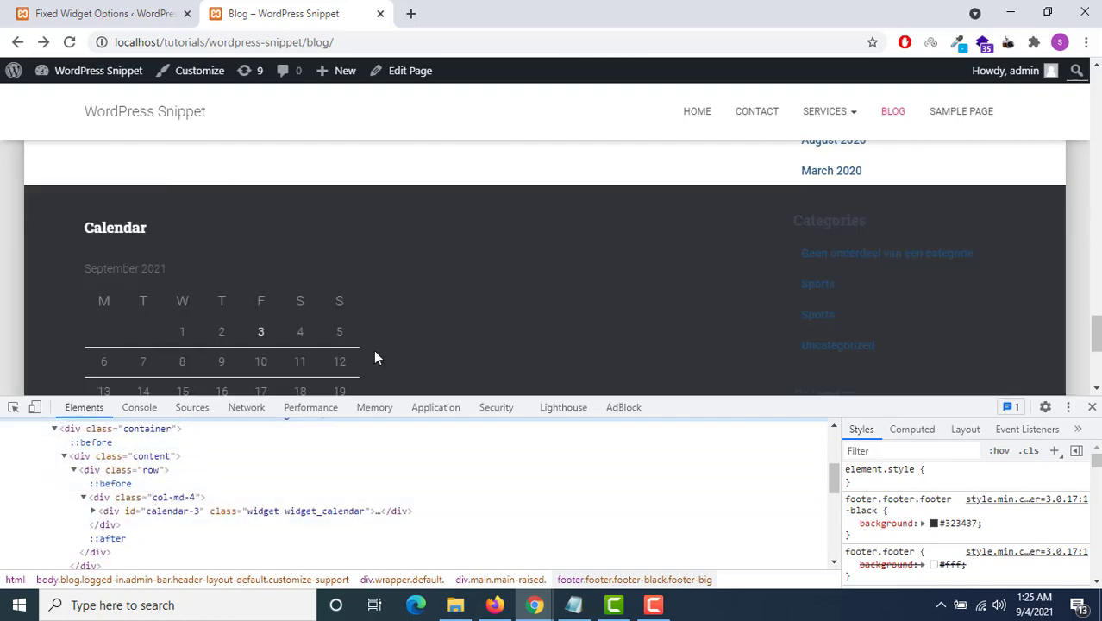
Step: Review the Margin Bottom option in Fixed Widget Options and compare it with the footer area on the Blog page
left_click(136, 10)
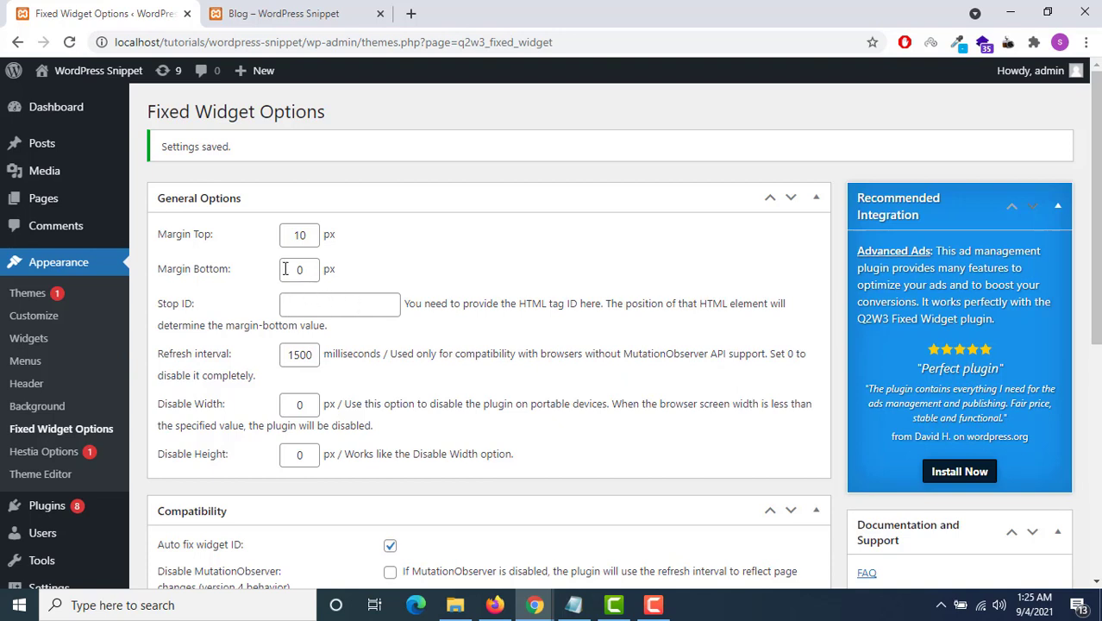
left_click_drag(285, 268, 317, 270)
left_click(285, 13)
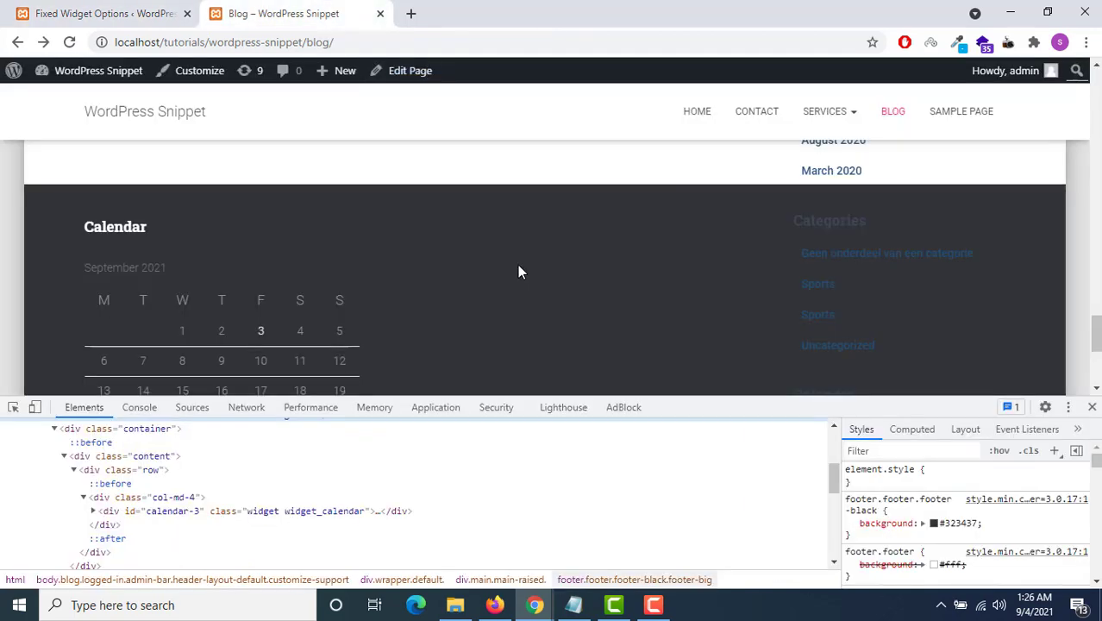
scroll(517, 271, "down", 2)
scroll(517, 271, "up", 3)
Step: Open the Themes page in a separate browser tab and activate the Kitchen Design theme
left_click(128, 11)
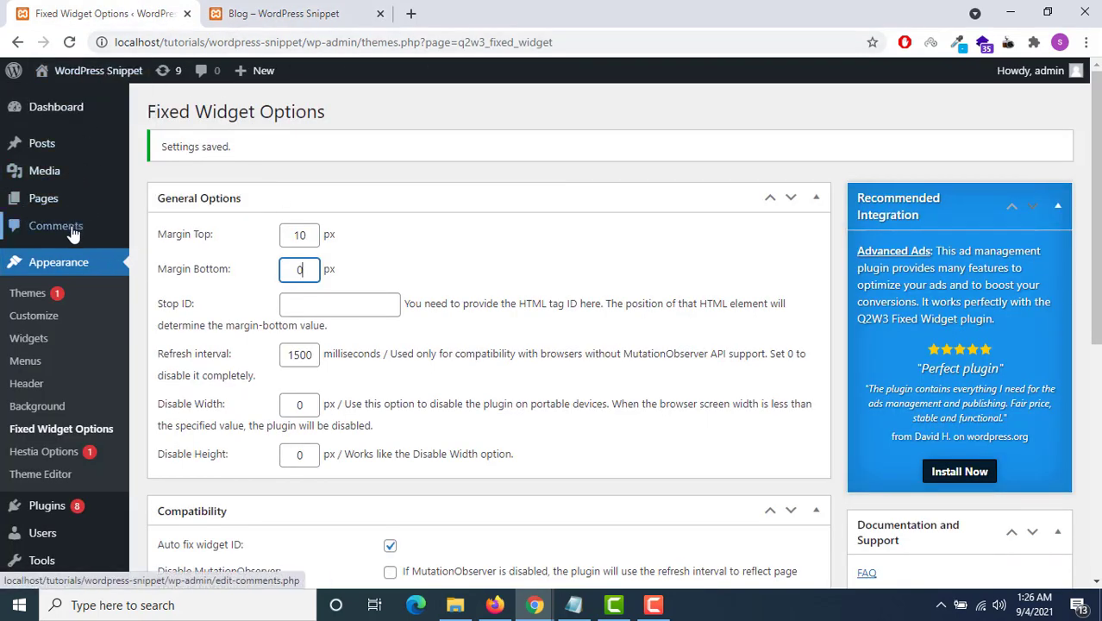
middle_click(50, 296)
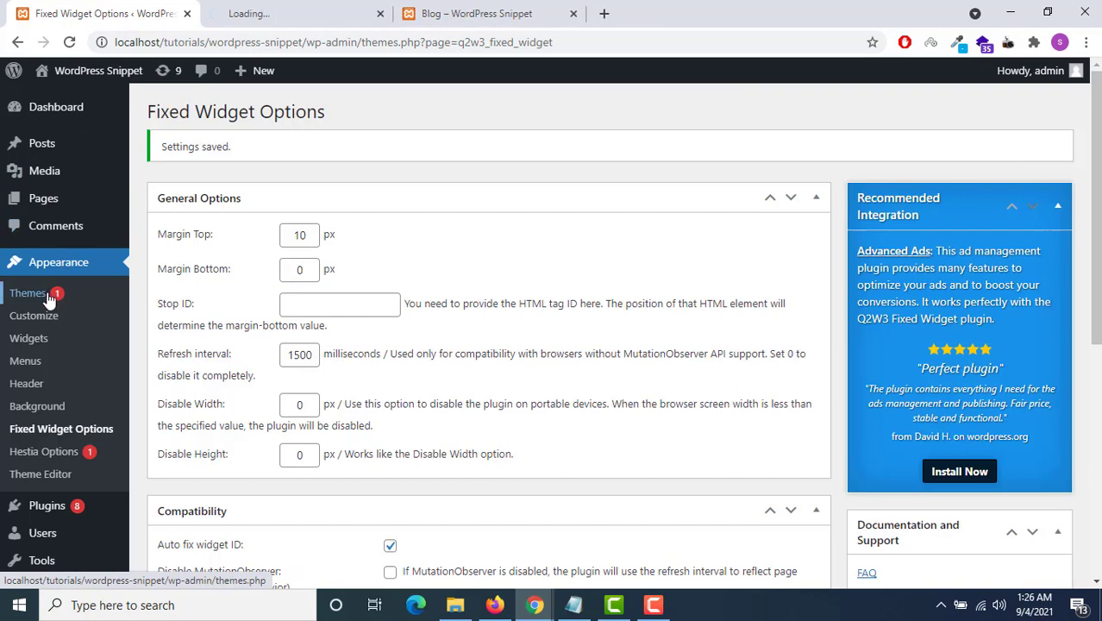
left_click(248, 7)
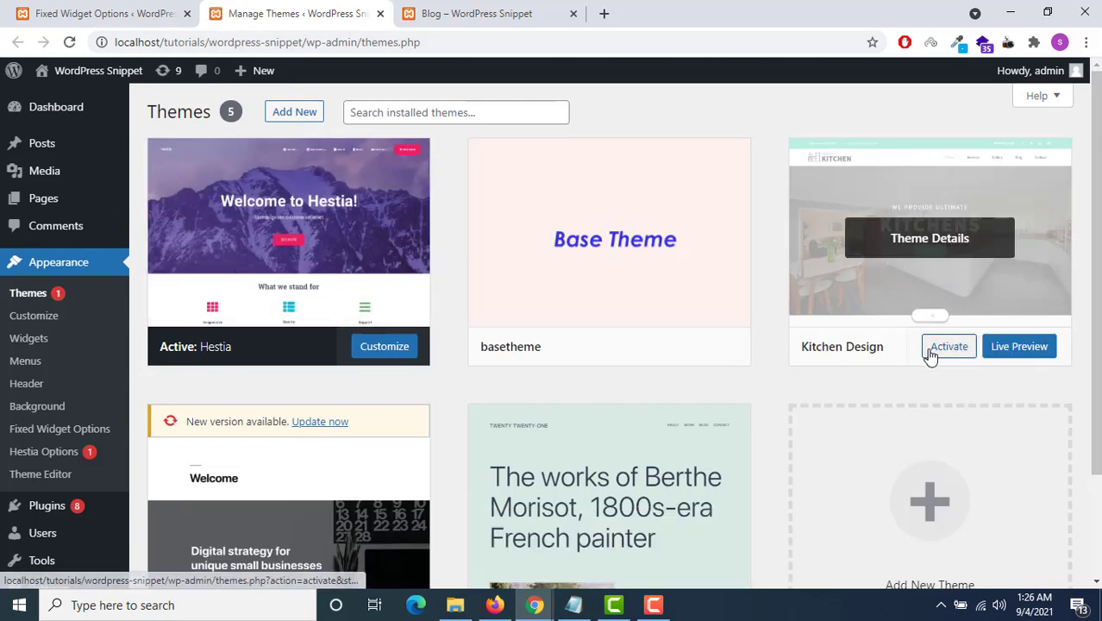
left_click(931, 353)
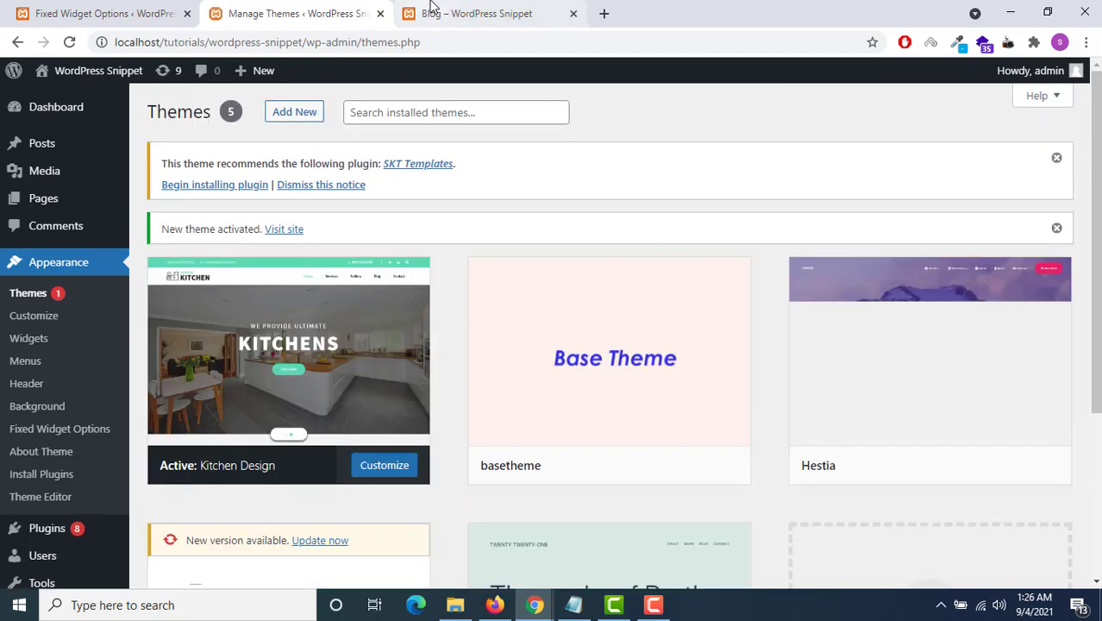
Step: Reload the Blog page, inspect the copyright footer and select the copyright-area ID of its outer div
left_click(430, 12)
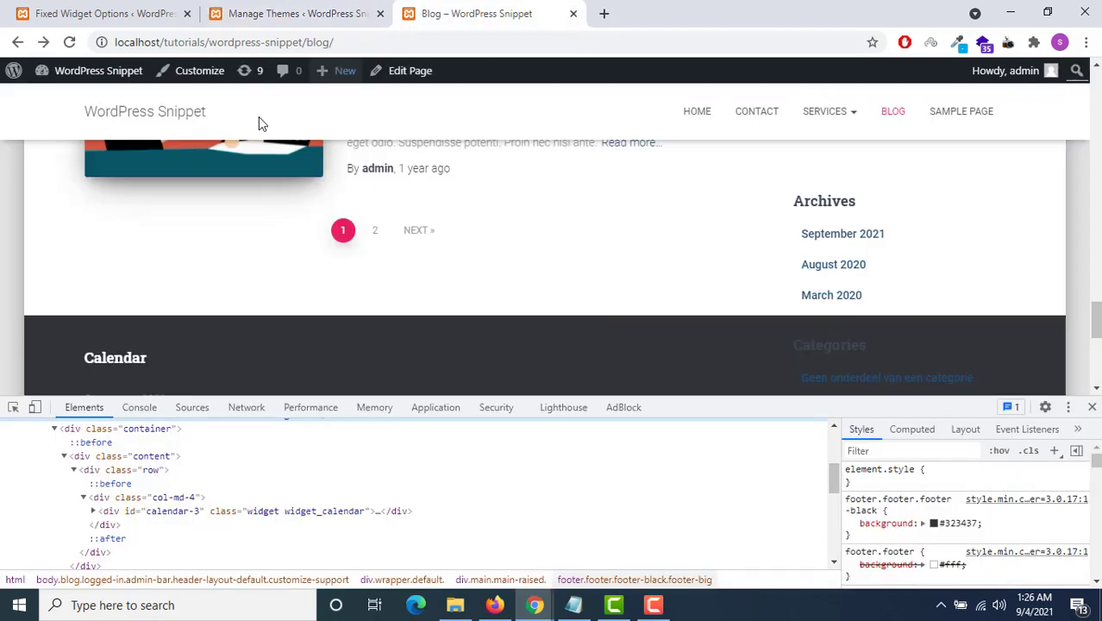
left_click(70, 42)
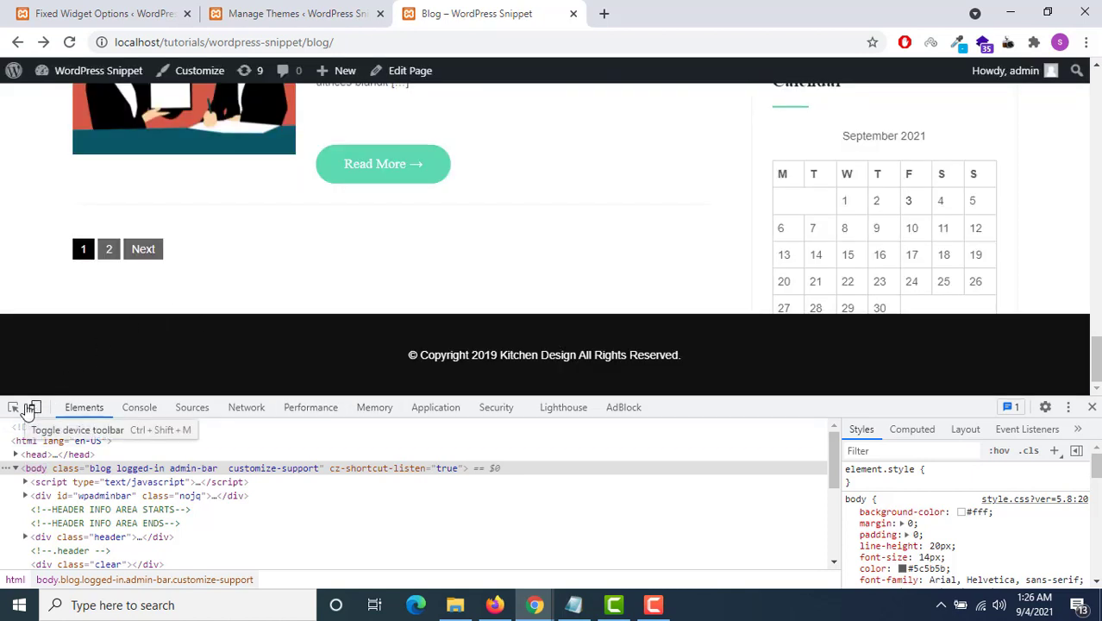
left_click(13, 407)
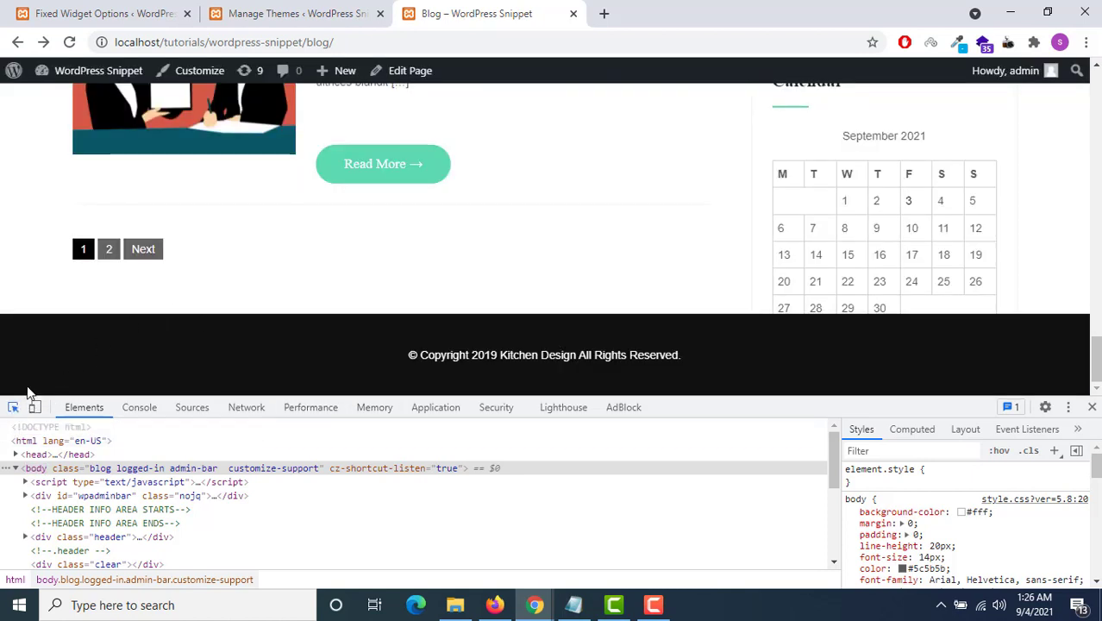
left_click(30, 363)
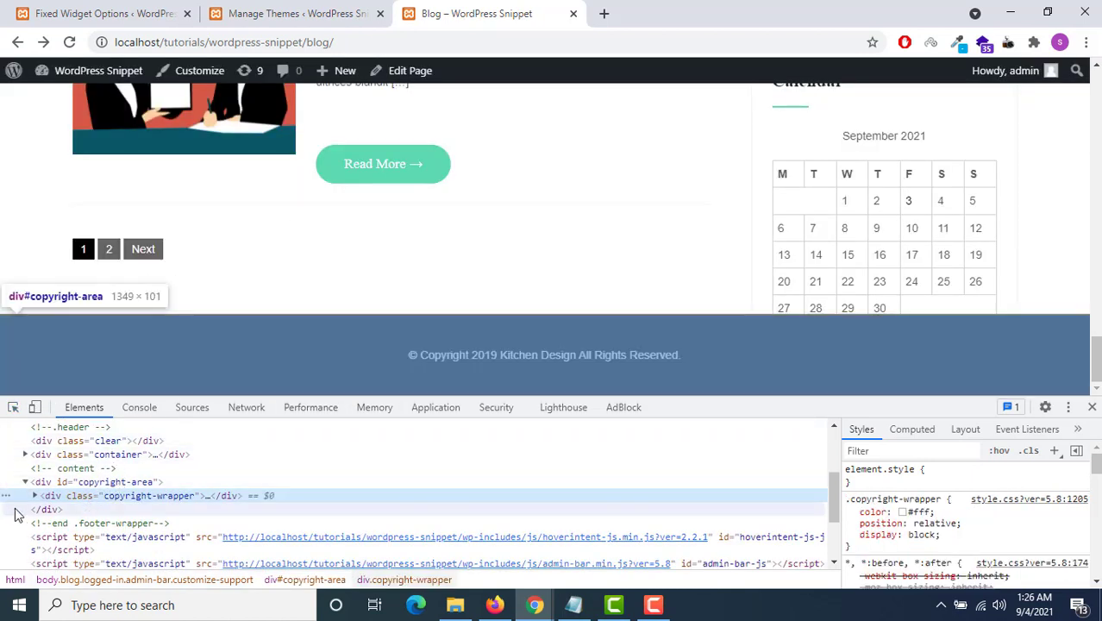
left_click(99, 489)
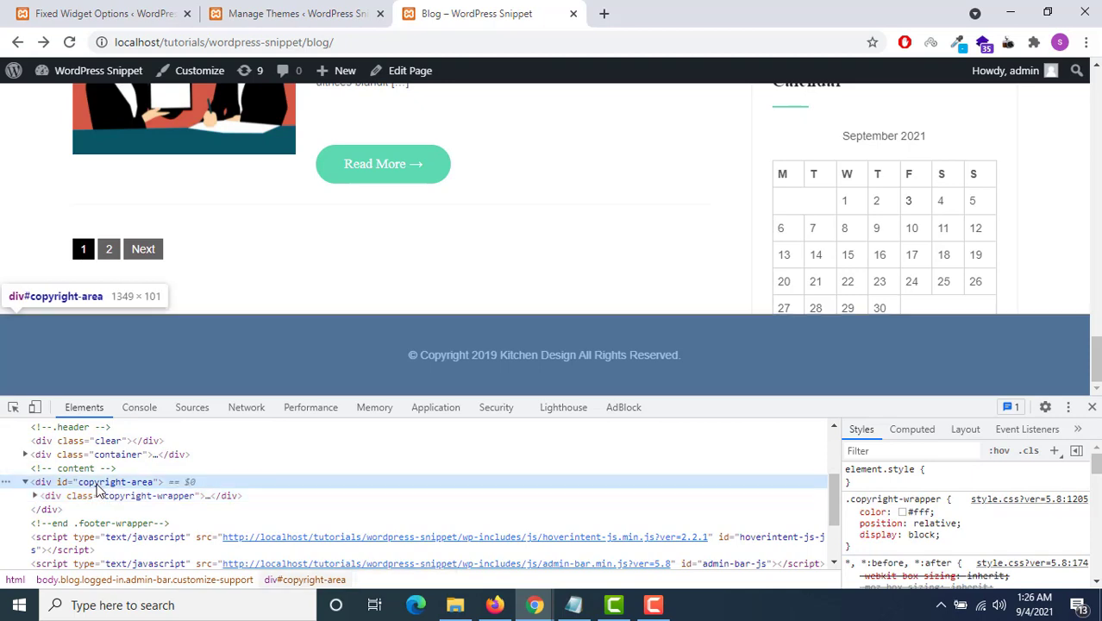
double_click(121, 481)
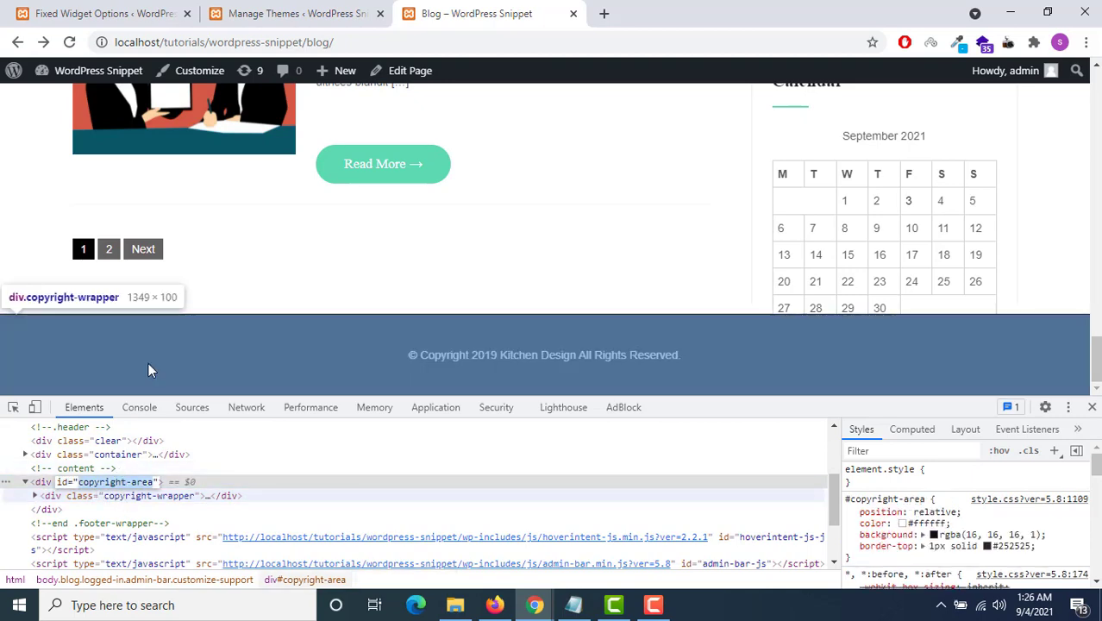
Step: Set the Stop ID in Fixed Widget Options to copyright-area and save the changes
left_click(237, 10)
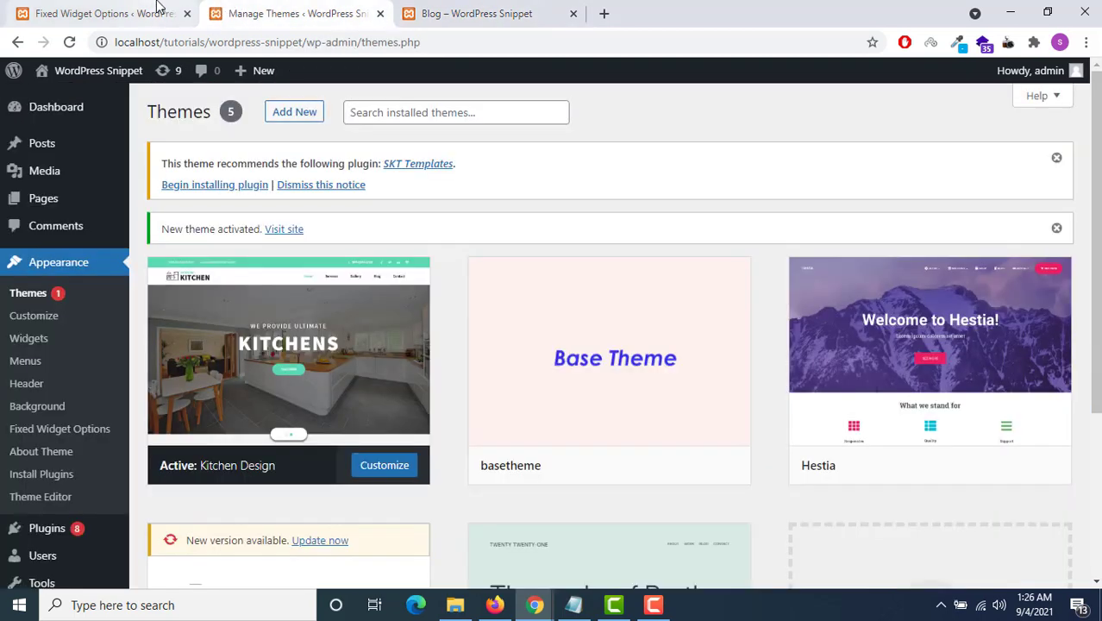
left_click(158, 11)
left_click(301, 314)
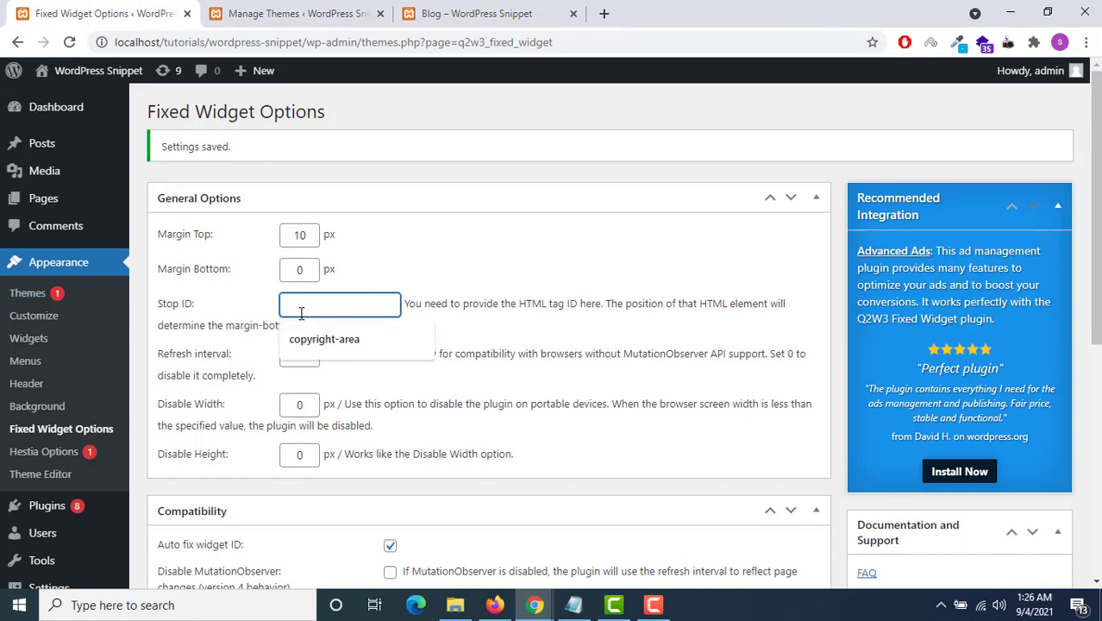
left_click(324, 338)
scroll(291, 323, "down", 5)
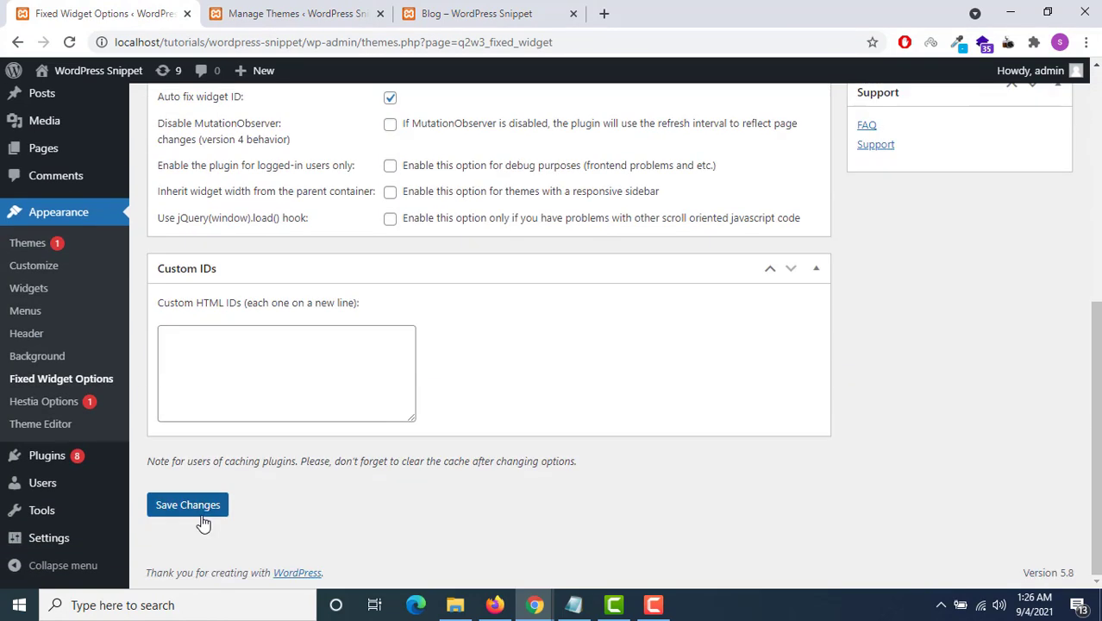
left_click(201, 514)
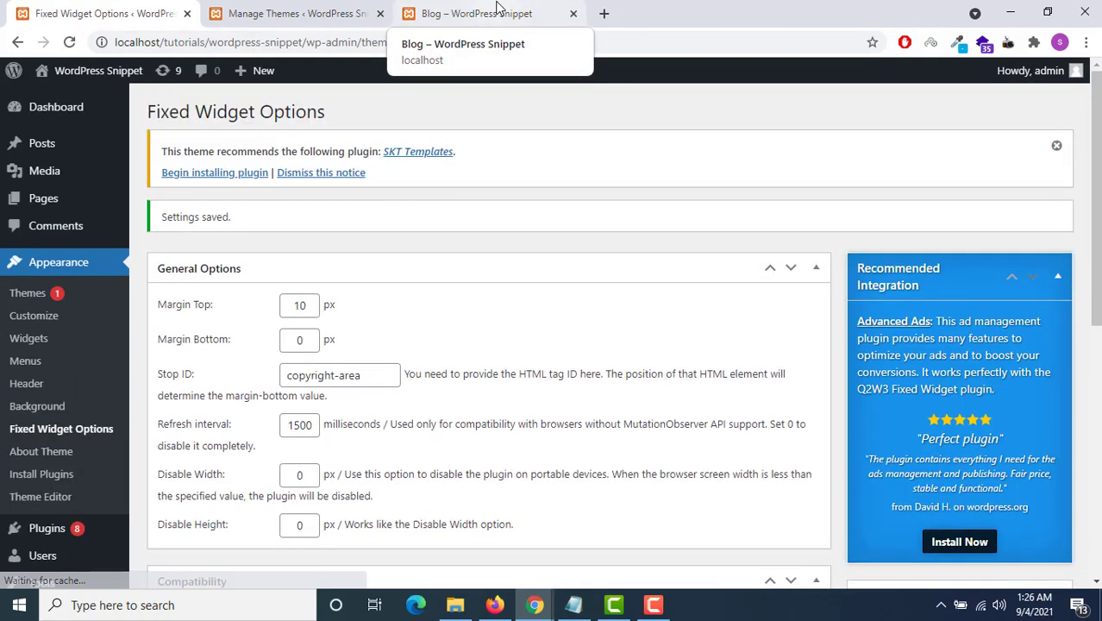
Step: Reload the Blog page with the saved Stop ID and close the developer tools
left_click(496, 10)
mouse_move(58, 67)
left_click(69, 43)
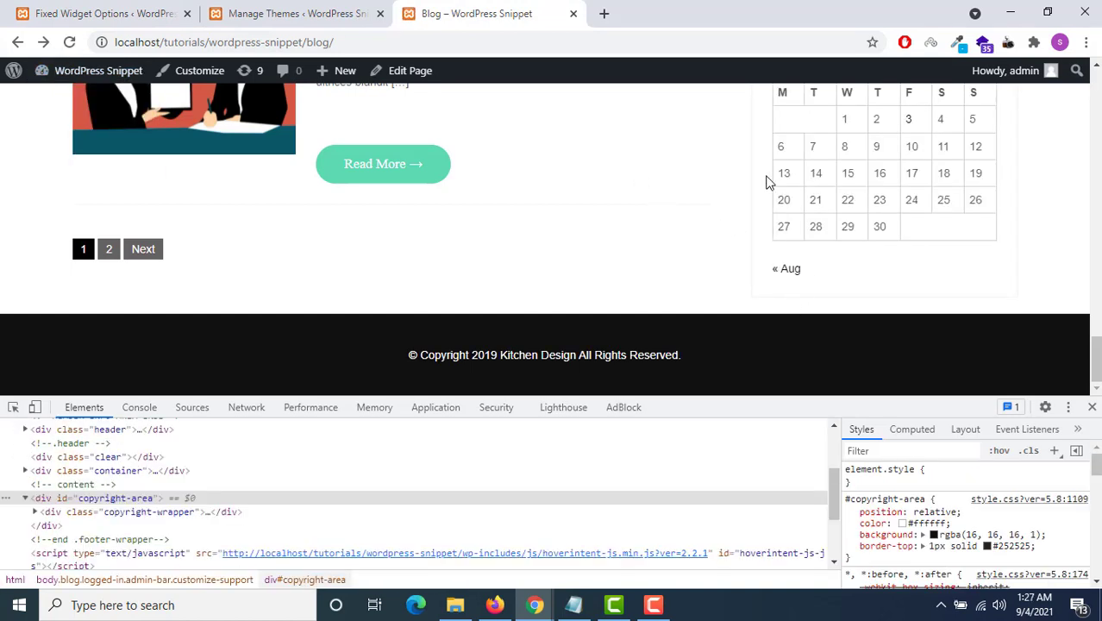
scroll(768, 180, "up", 10)
scroll(962, 308, "down", 4)
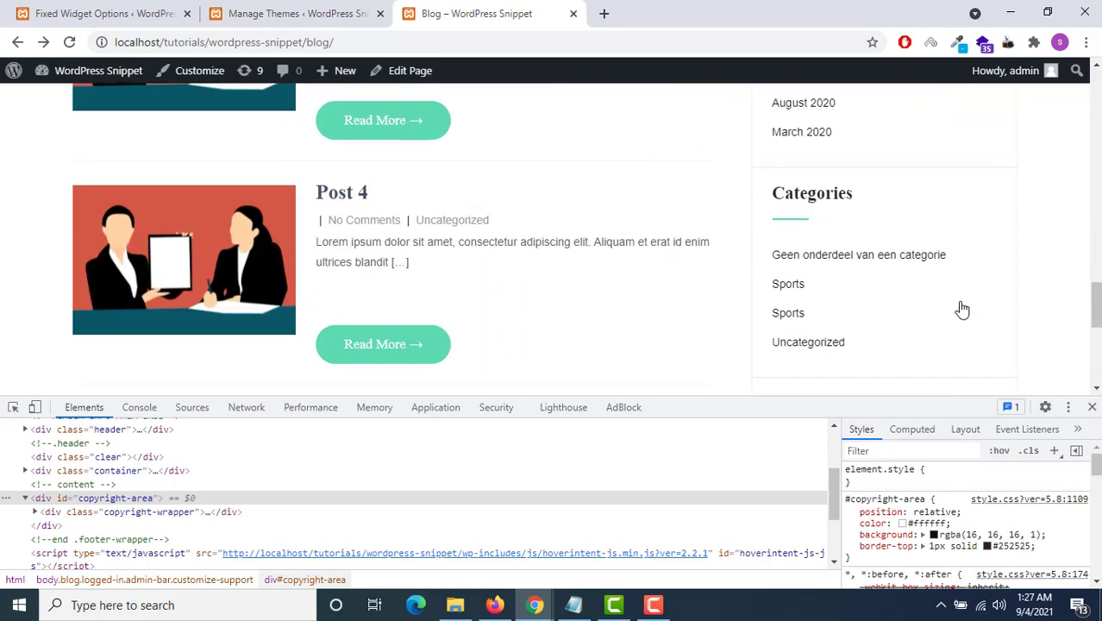
left_click(1091, 407)
Step: Examine along the Blog page where the fixed sidebar widgets stop relative to the copyright footer
scroll(783, 360, "down", 3)
scroll(782, 360, "up", 1)
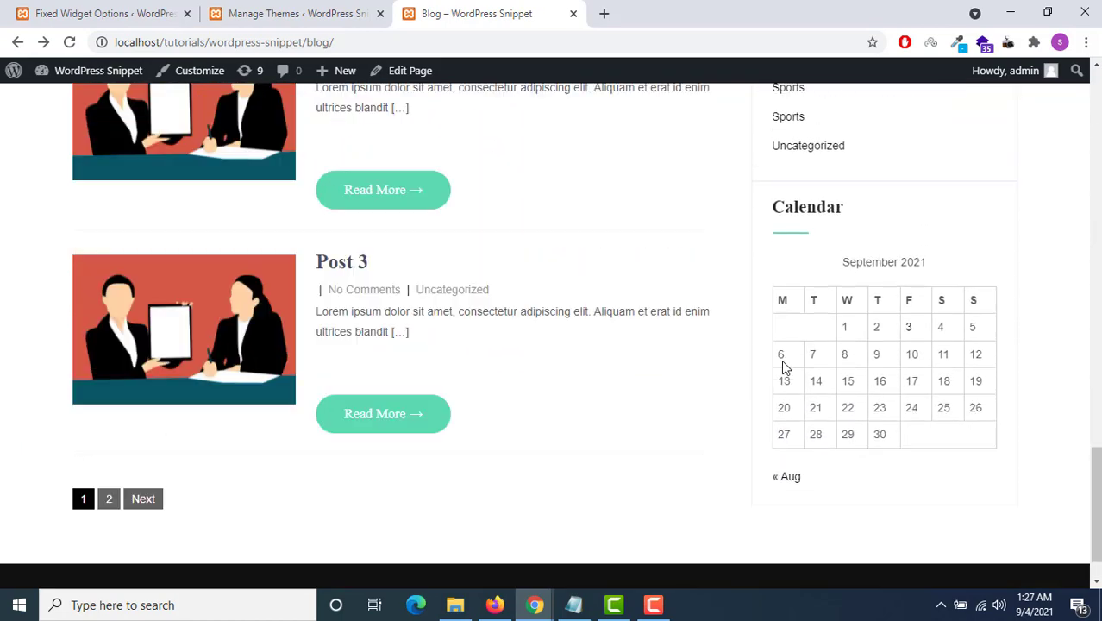
scroll(781, 360, "up", 6)
scroll(783, 366, "down", 7)
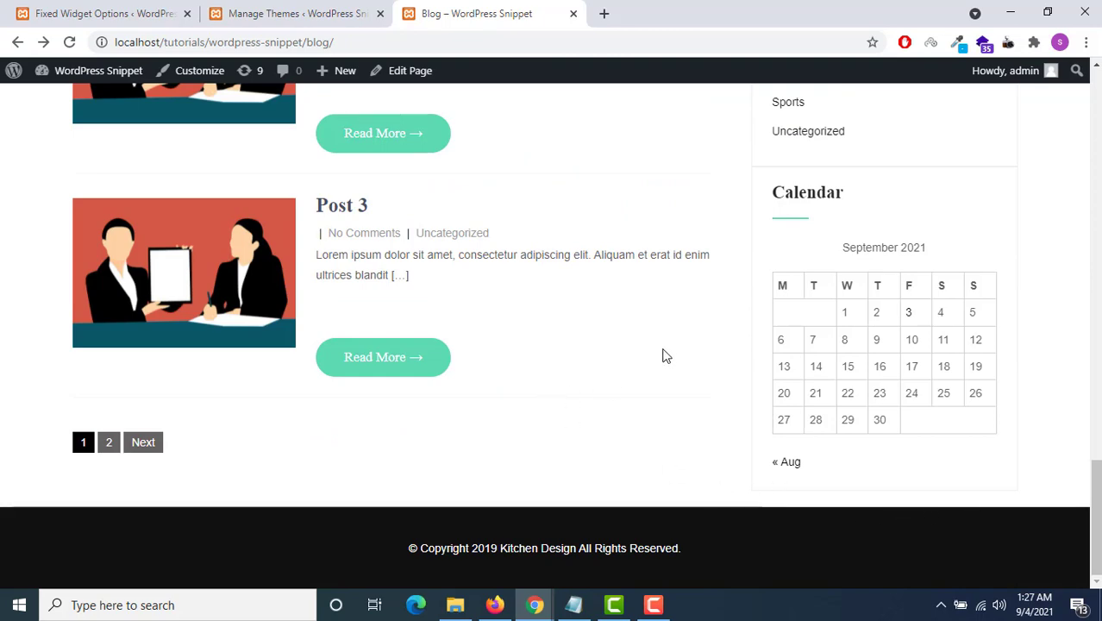
scroll(666, 352, "up", 8)
scroll(730, 374, "down", 8)
Step: Return to Fixed Widget Options and clear the Stop ID value
left_click(298, 13)
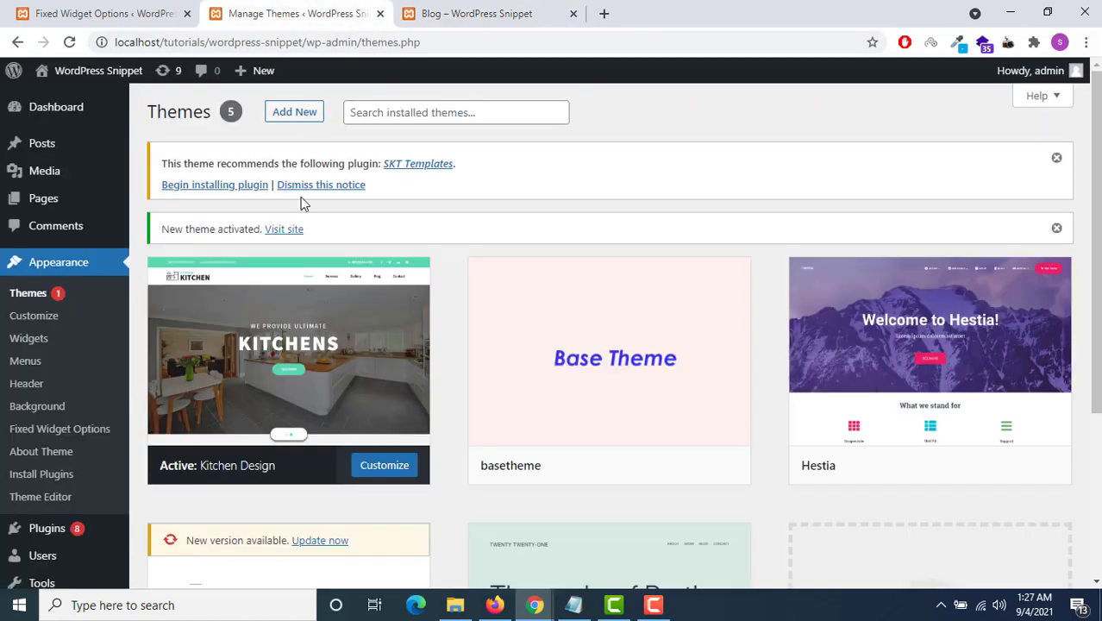
left_click(148, 12)
left_click_drag(372, 379, 220, 368)
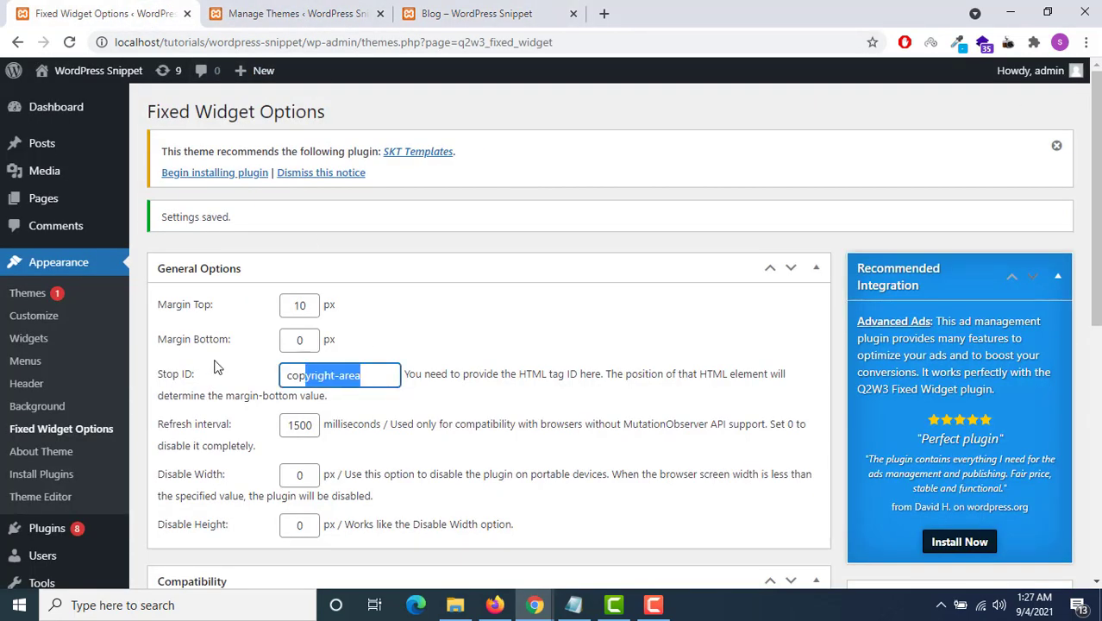
key("BackSpace")
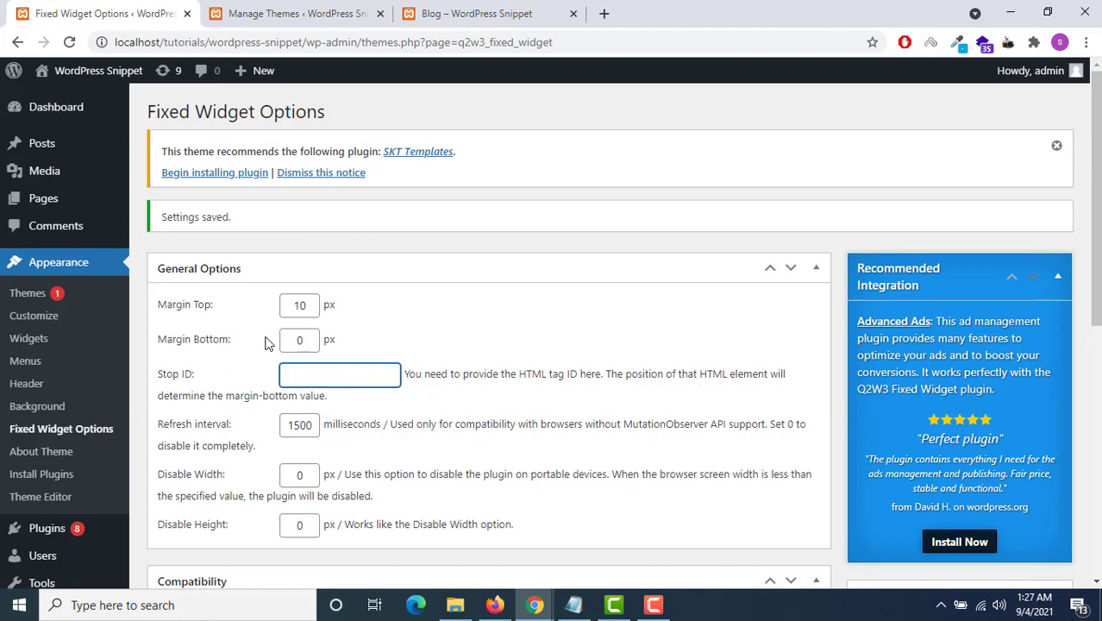
Step: Set the Margin Bottom in General Options to 700 px and save the changes
left_click(300, 342)
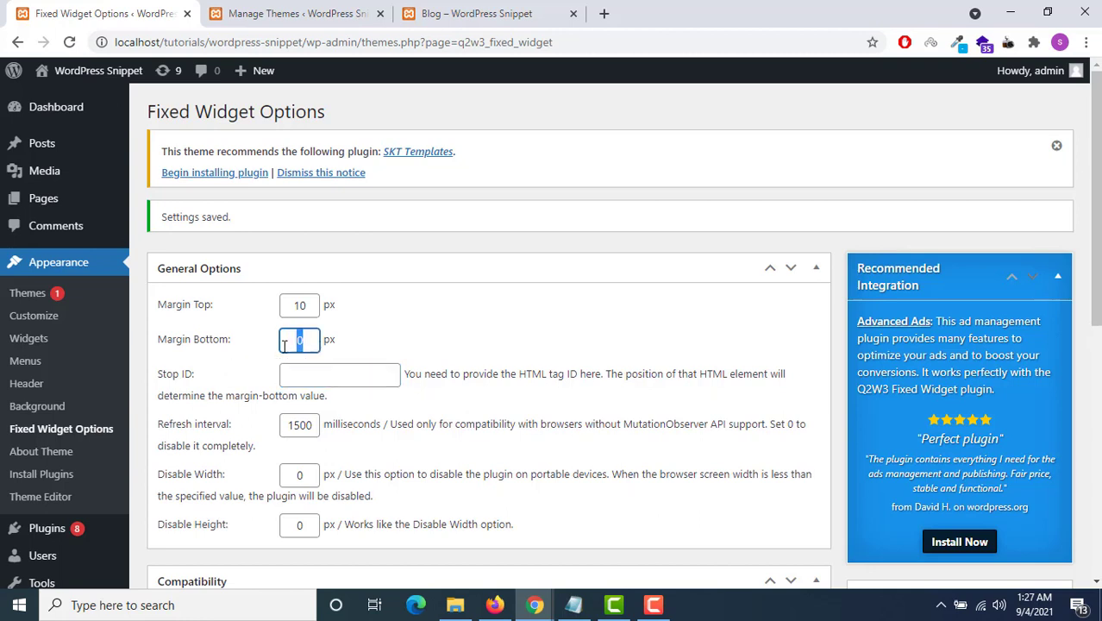
type("7")
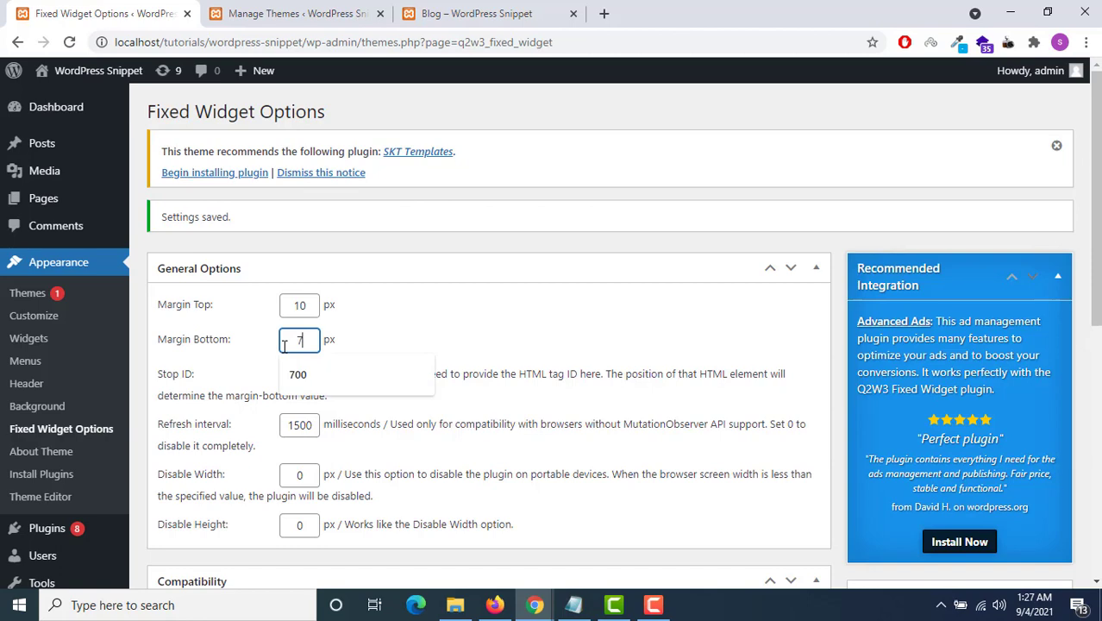
type("00")
scroll(284, 345, "down", 5)
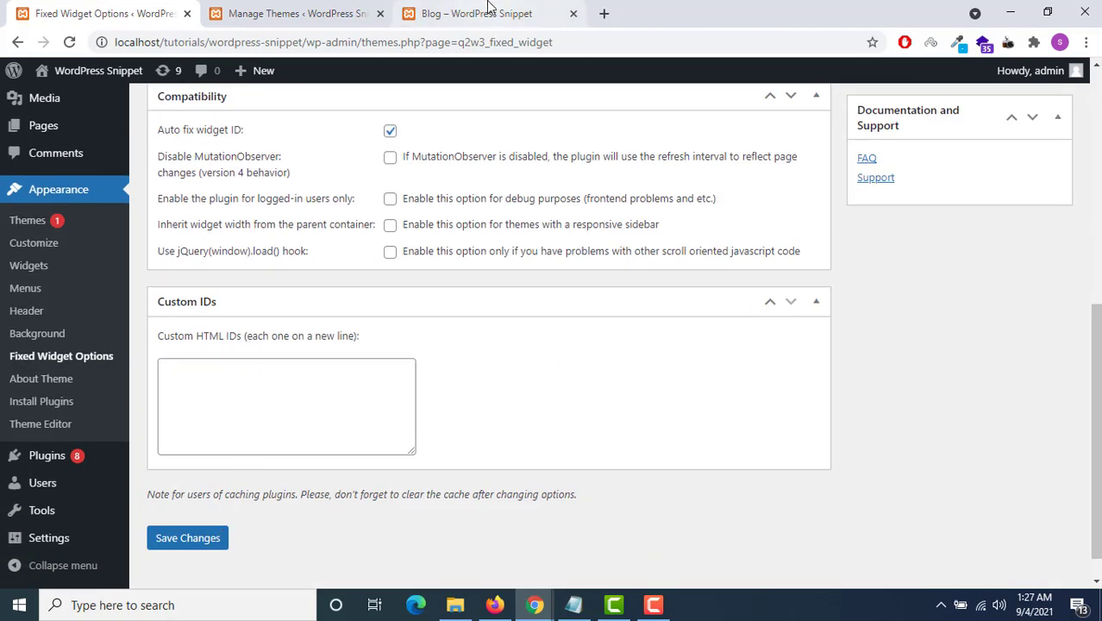
left_click(196, 534)
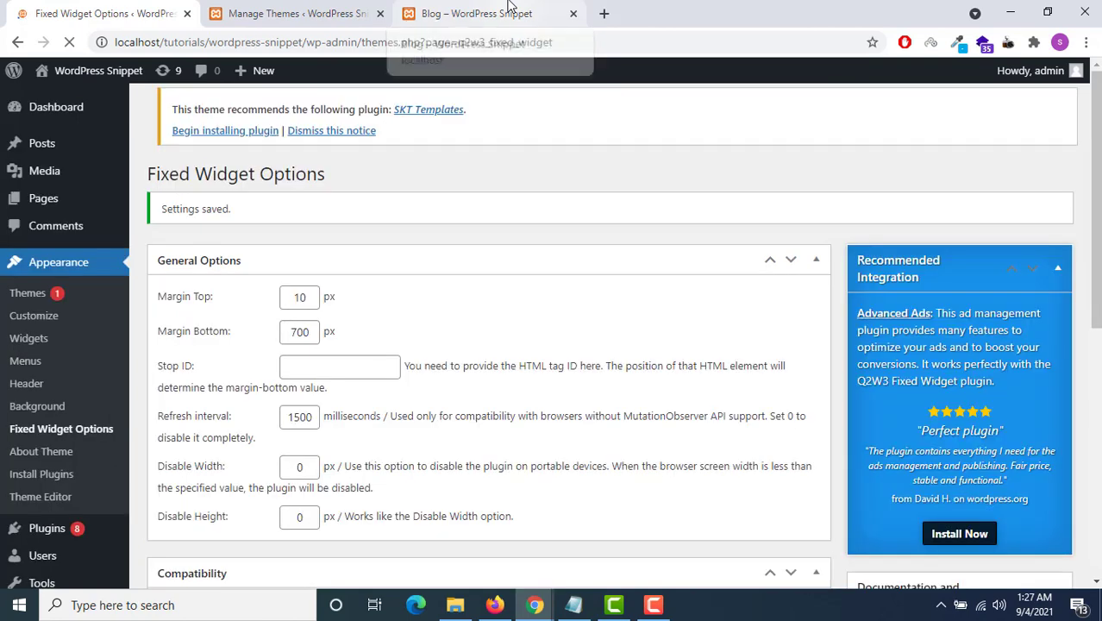
Step: Reload the Blog page and examine where the fixed sidebar widgets stop with the 700 px bottom margin
left_click(508, 10)
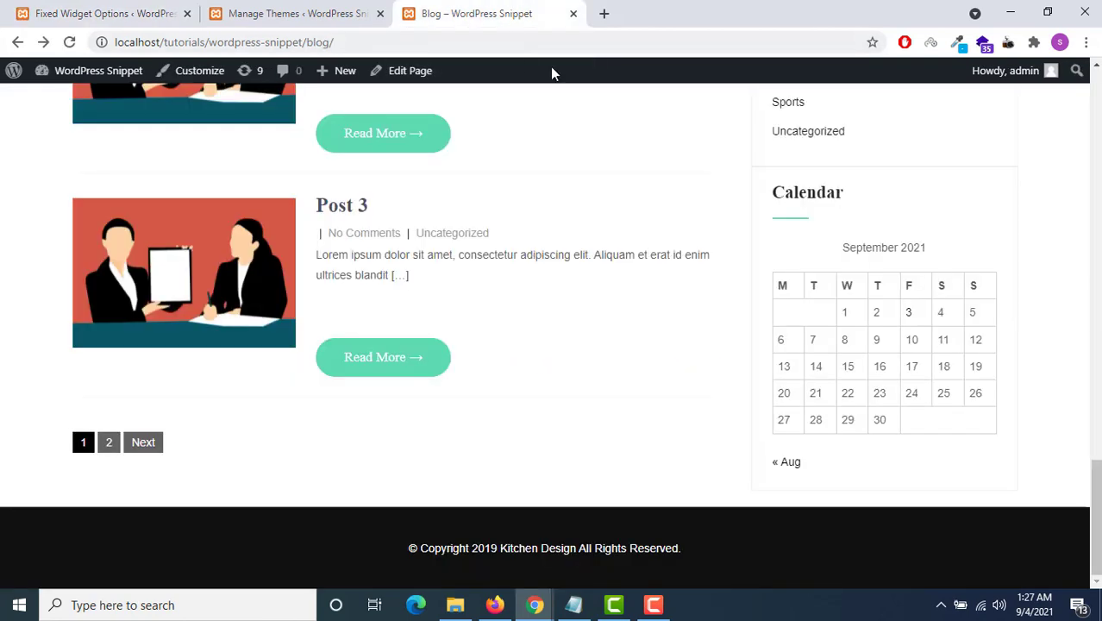
left_click(69, 41)
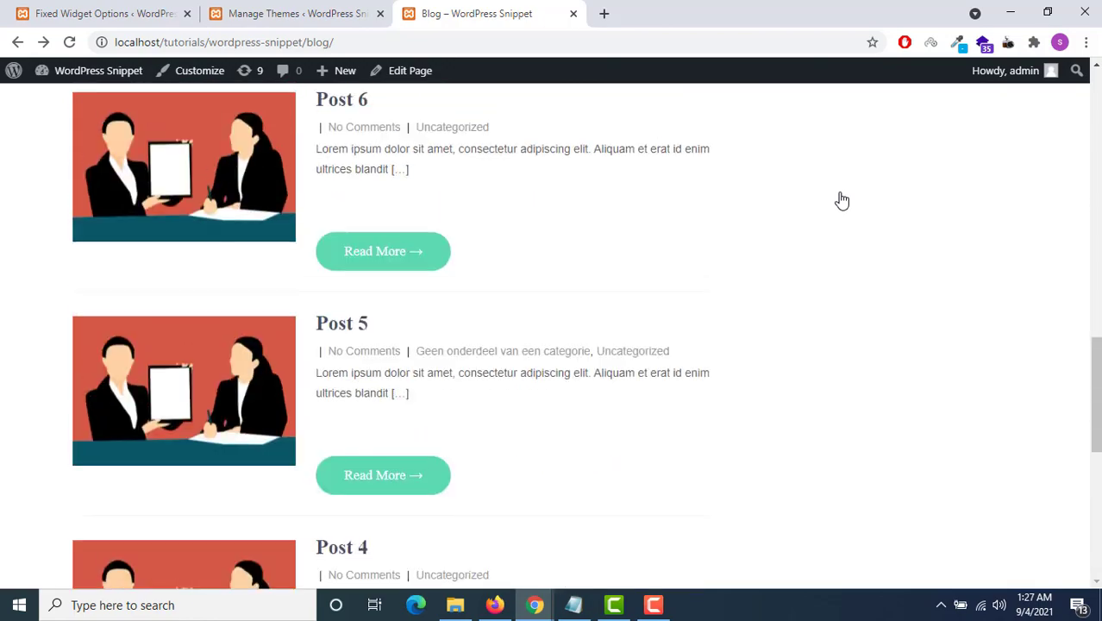
scroll(844, 201, "up", 15)
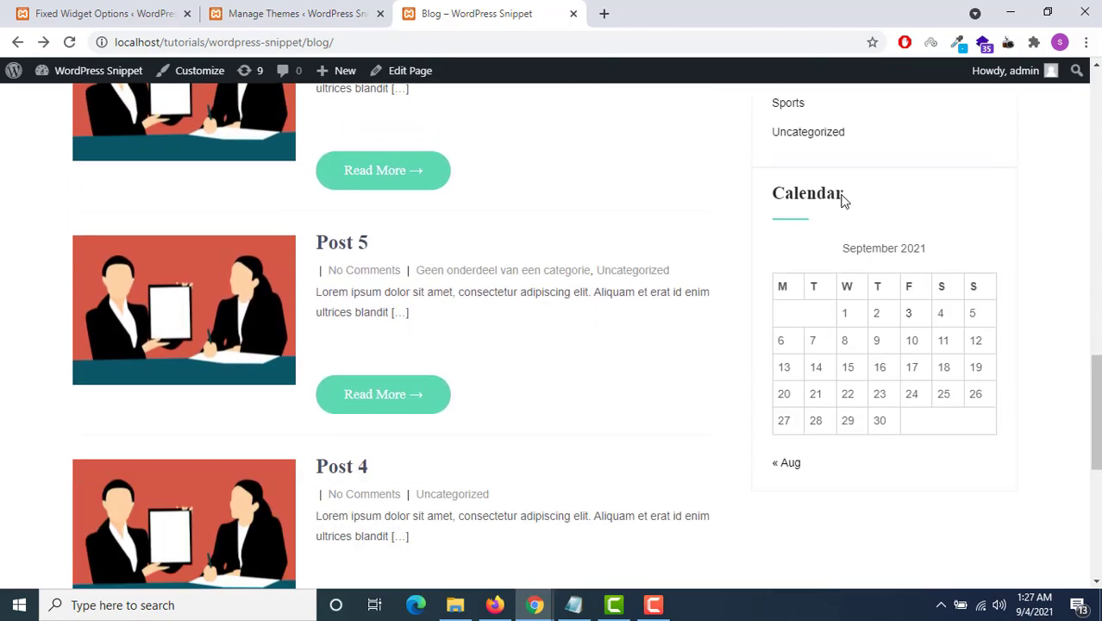
scroll(845, 207, "down", 5)
scroll(848, 226, "down", 8)
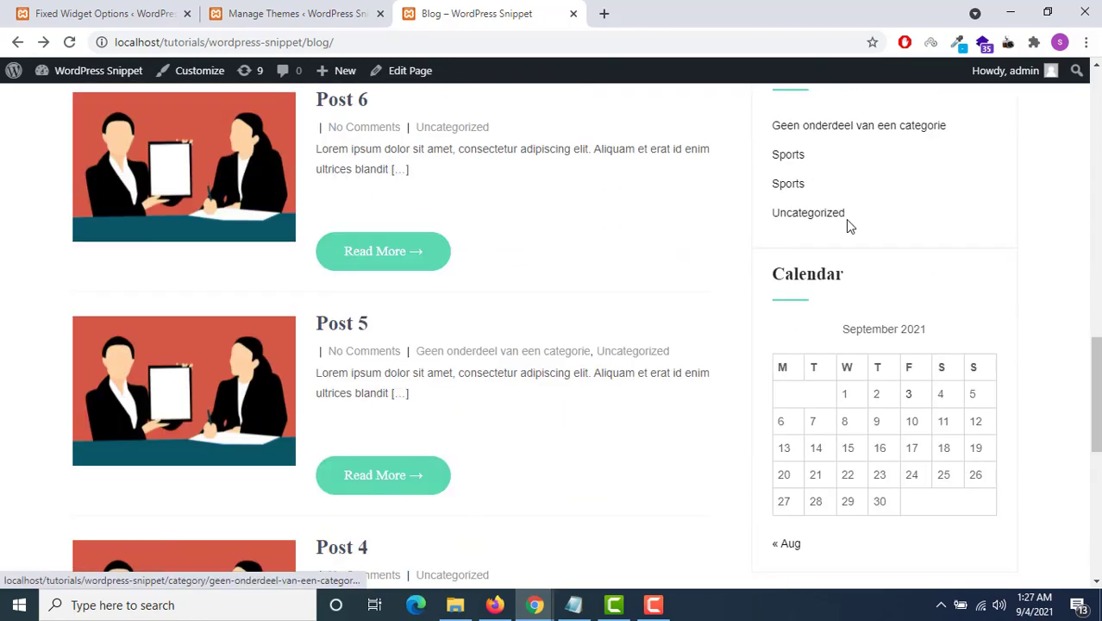
Step: Set the Margin Bottom in Fixed Widget Options to 100 px and save the changes
left_click(156, 11)
left_click(311, 344)
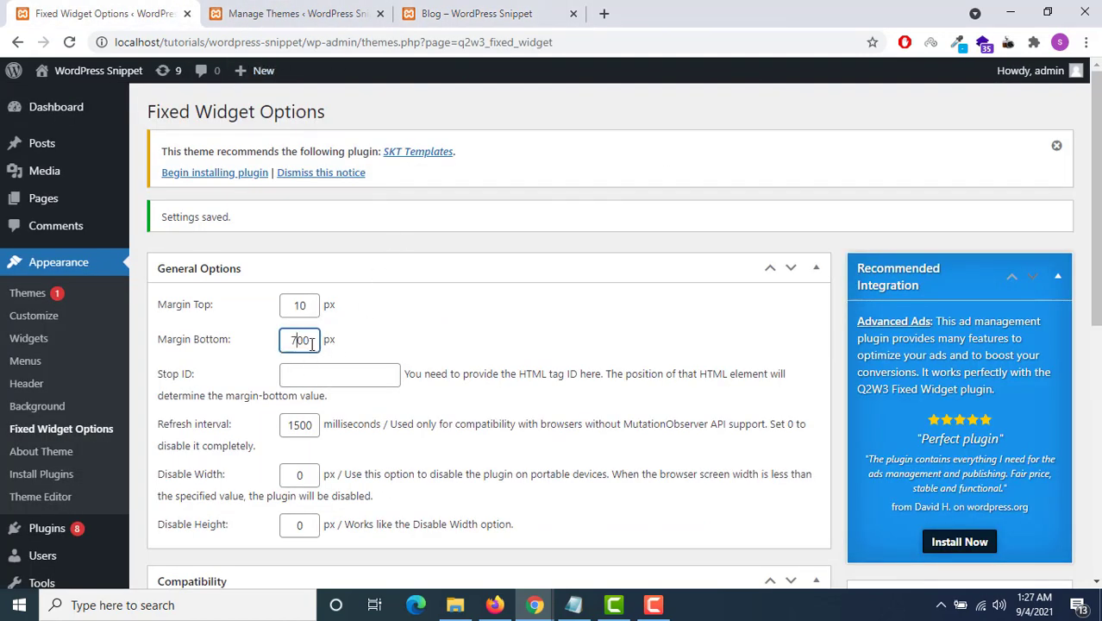
scroll(263, 449, "down", 6)
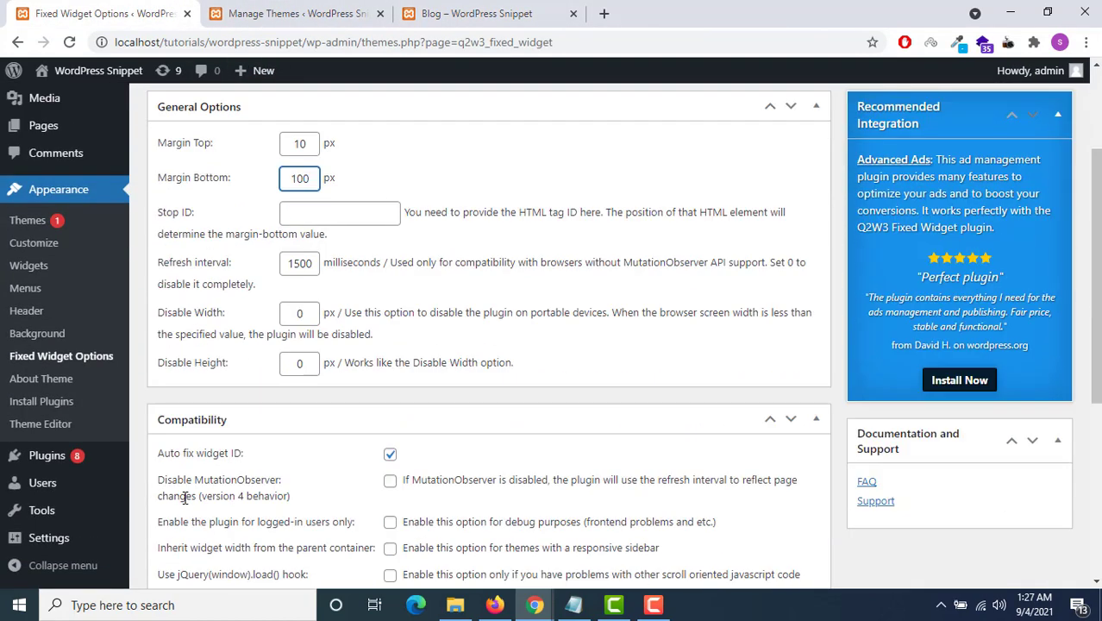
left_click(187, 504)
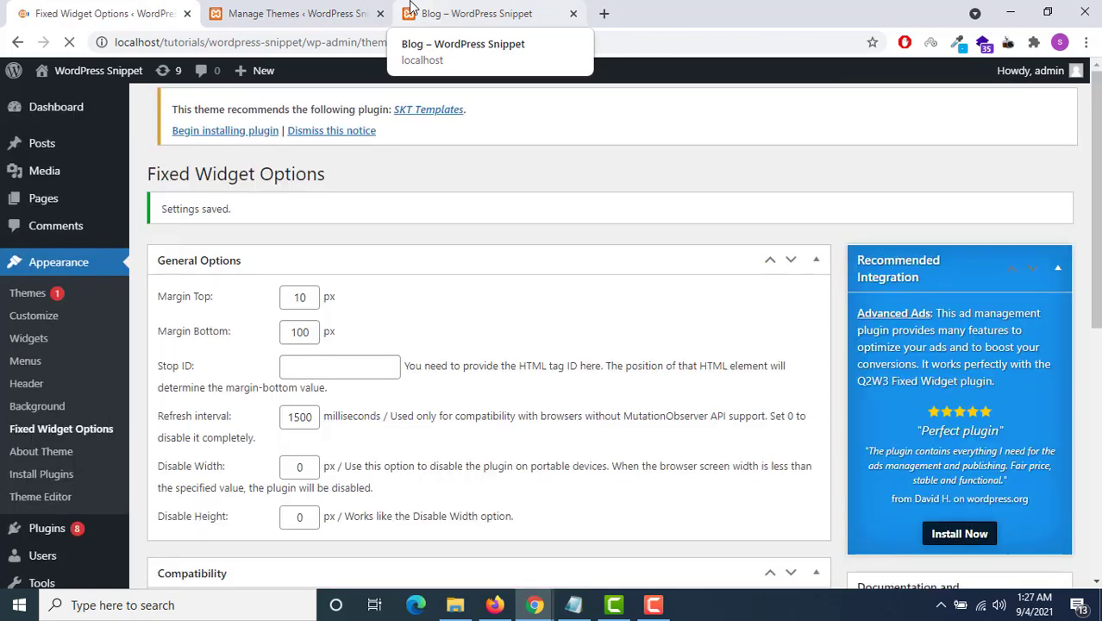
Step: Reload the Blog page and check the sticky sidebar widgets against the copyright footer with the 100 px bottom margin
left_click(411, 7)
left_click(70, 41)
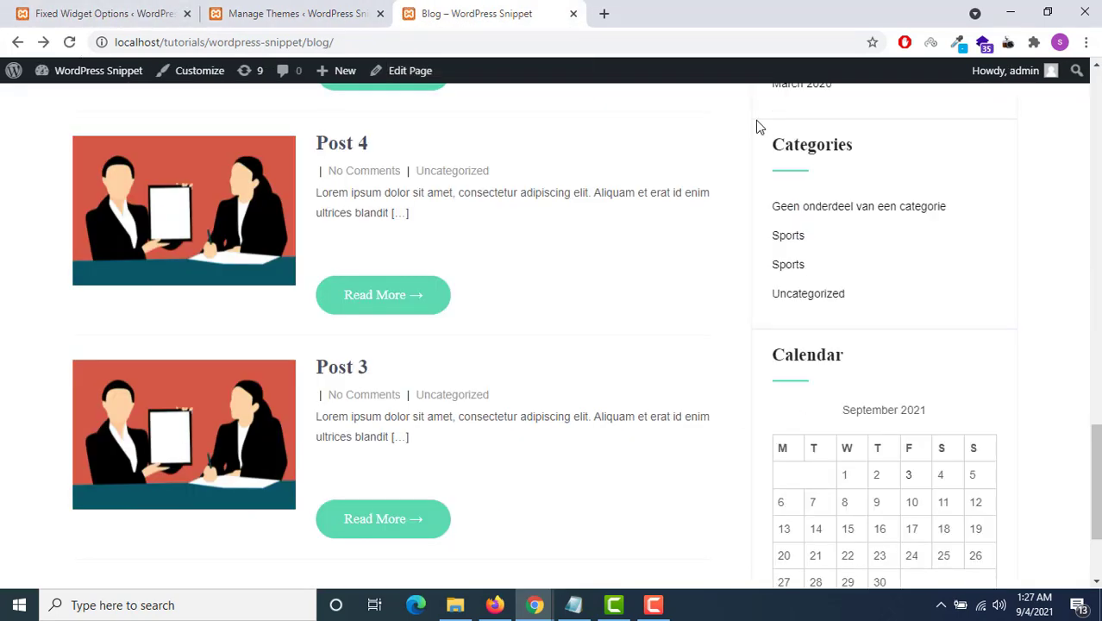
scroll(759, 126, "down", 8)
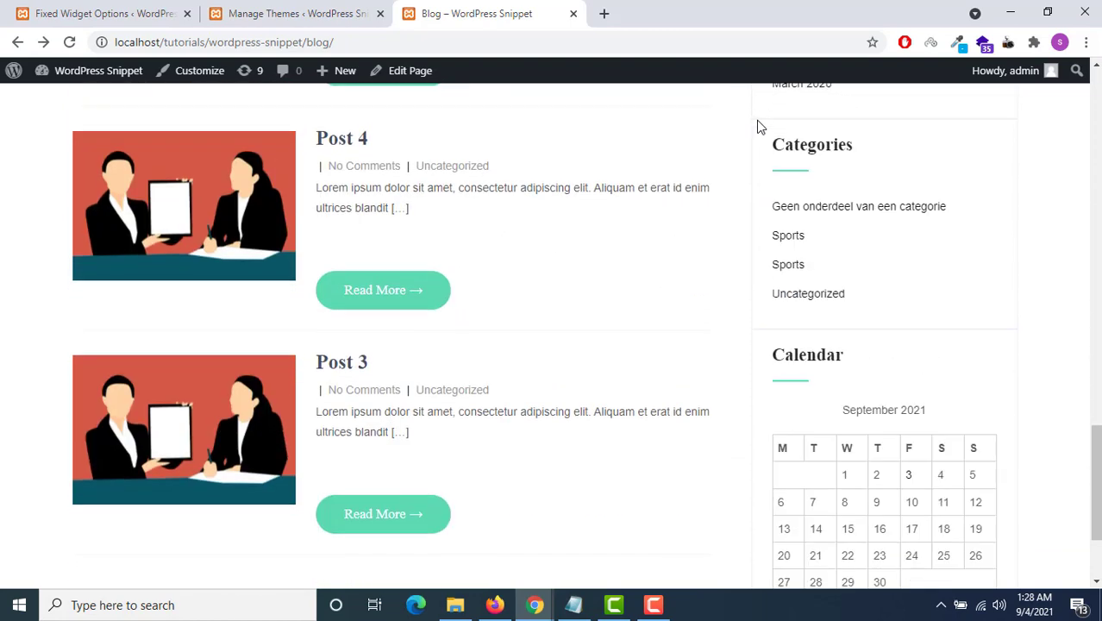
scroll(759, 126, "up", 5)
scroll(765, 135, "down", 5)
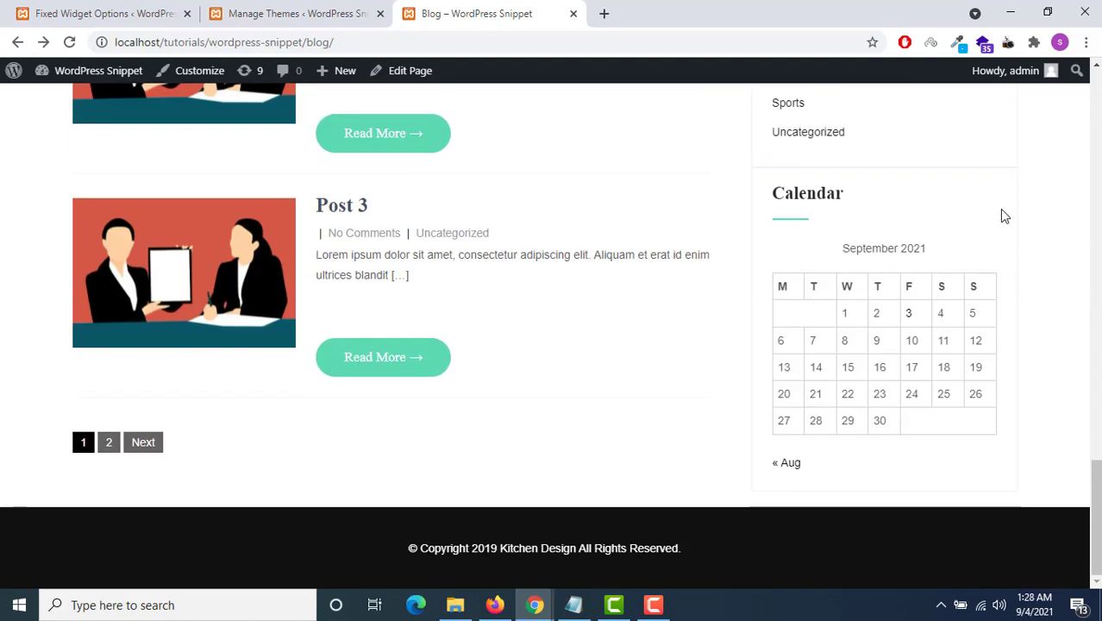
scroll(606, 299, "up", 12)
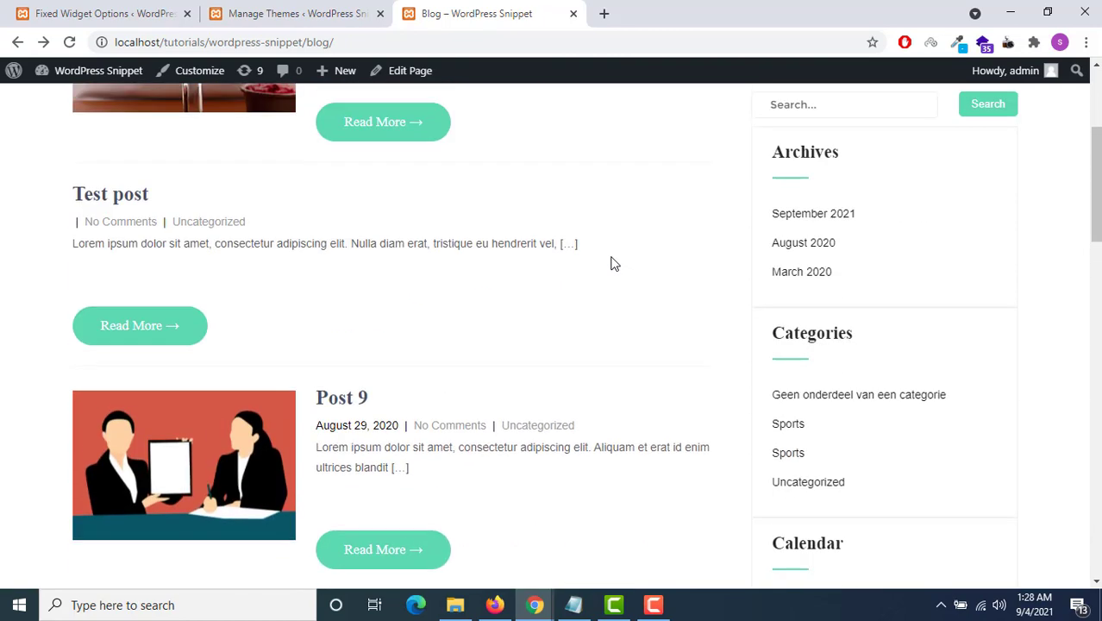